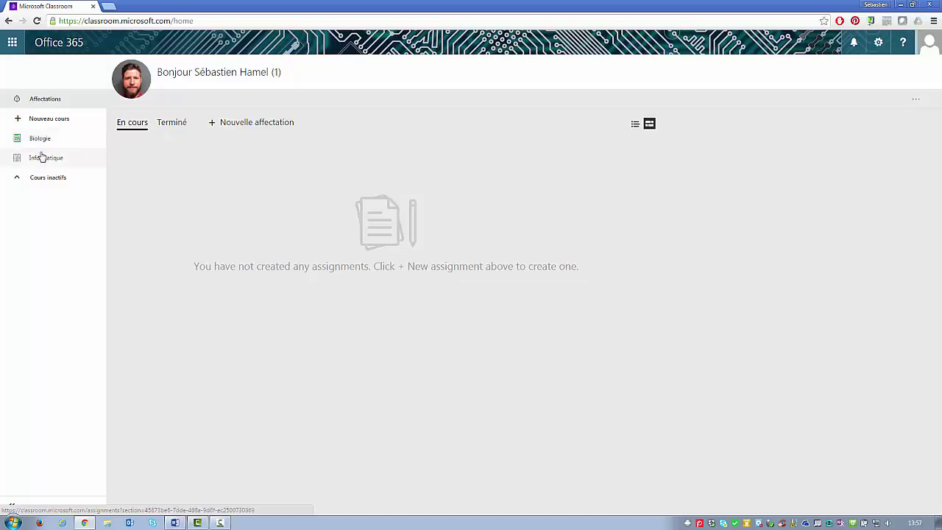
- Open the Informatique course, glance at its completed assignments, and start a new assignment titled "Devoir #2"
{"action": "left_click", "coordinate": [43, 161]}
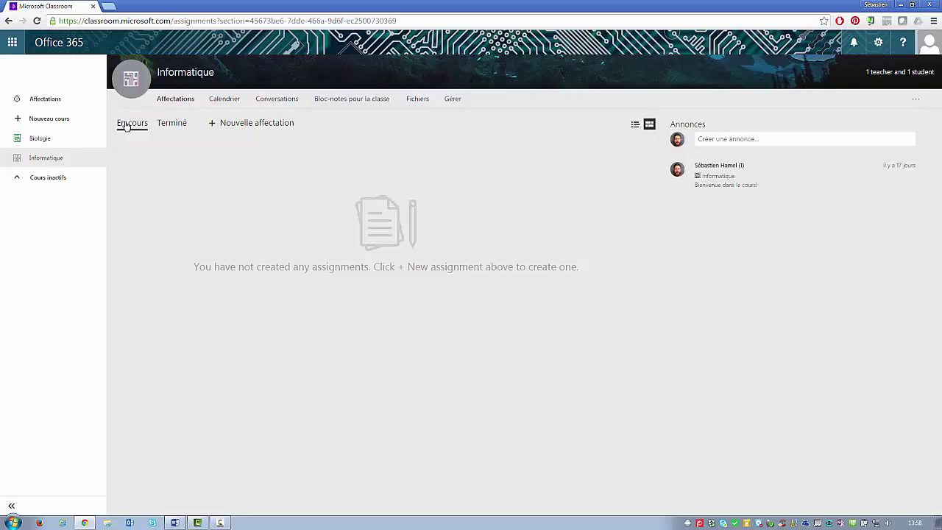
{"action": "left_click", "coordinate": [177, 127]}
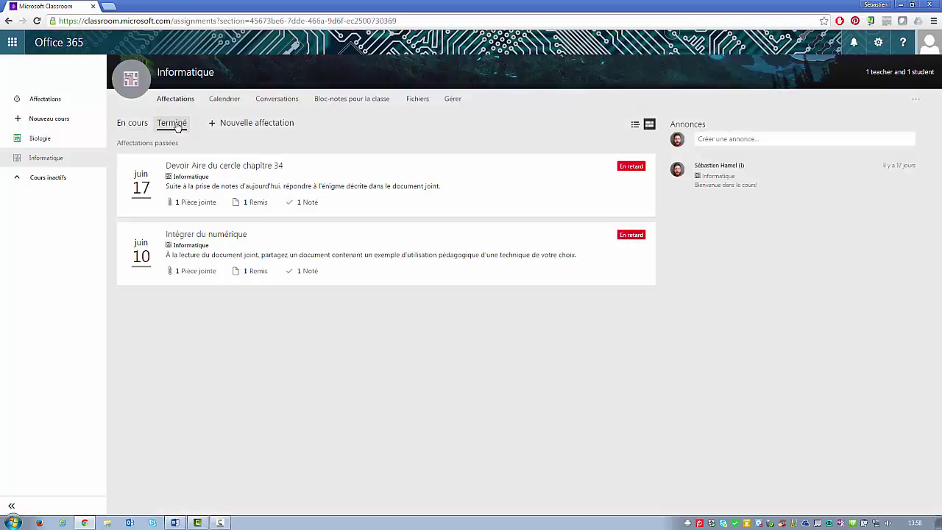
{"action": "left_click", "coordinate": [239, 126]}
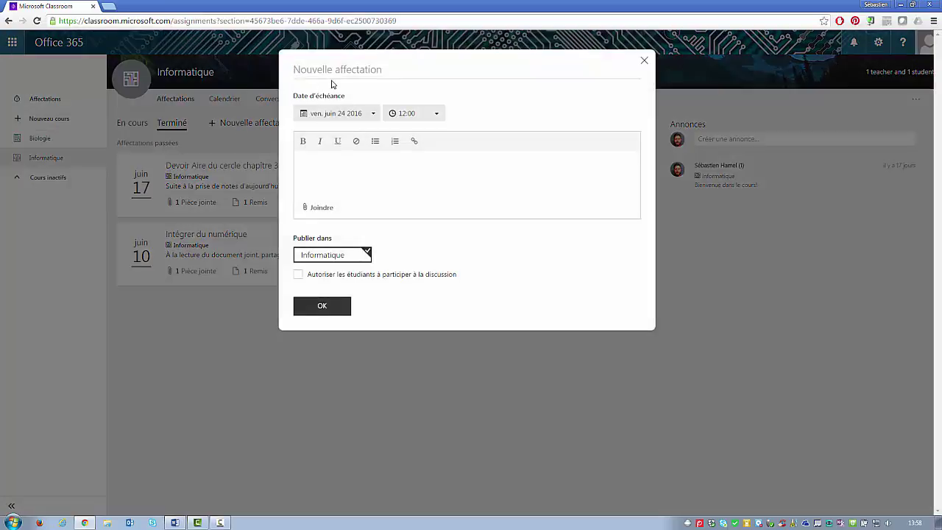
{"action": "type", "text": "DEvoir #2"}
{"action": "left_click", "coordinate": [306, 69]}
{"action": "key", "text": "BackSpace"}
{"action": "type", "text": "e"}
- Set the assignment's due date to 30 June 2016 and its due time to 10:00 pm
{"action": "left_click", "coordinate": [371, 116]}
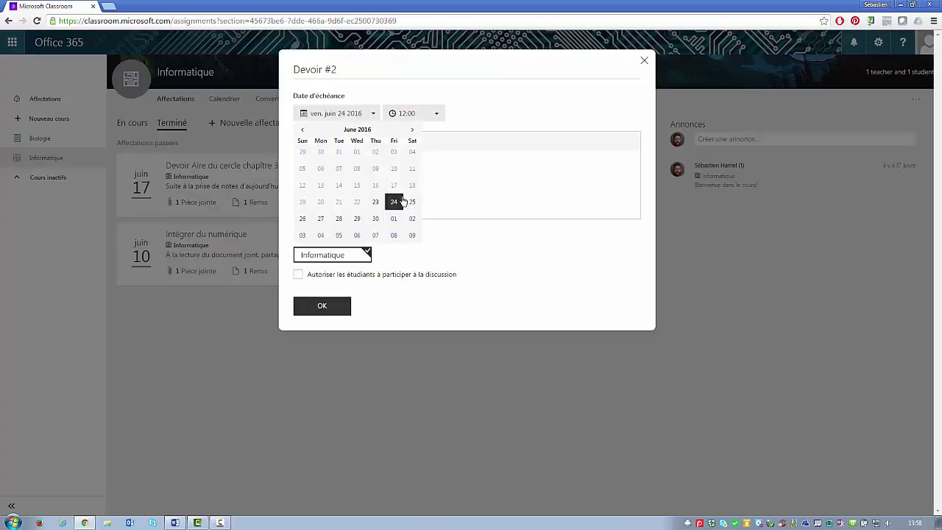
{"action": "left_click", "coordinate": [375, 220]}
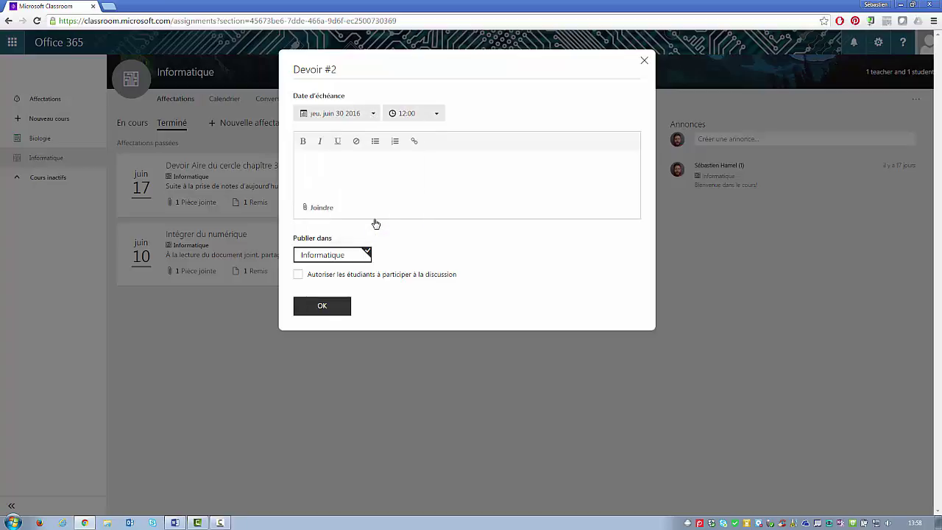
{"action": "left_click", "coordinate": [437, 114]}
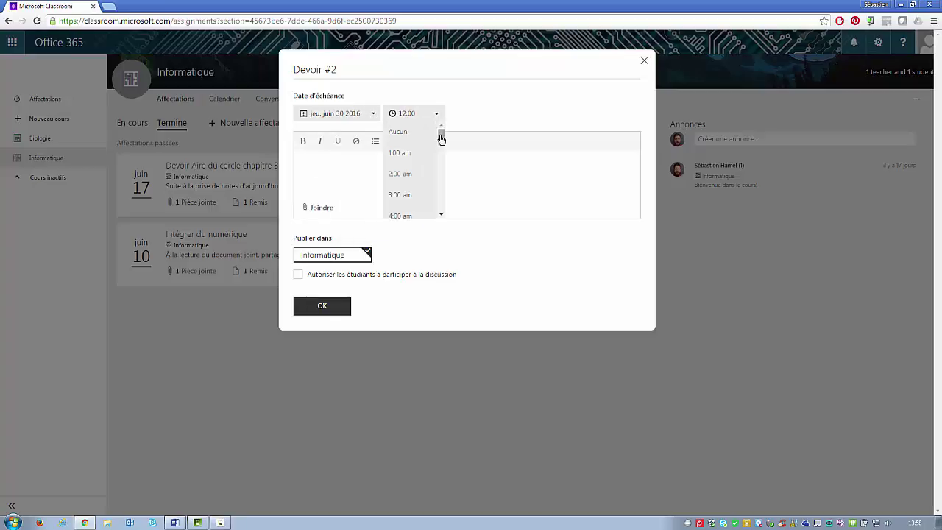
{"action": "left_click_drag", "start_coordinate": [440, 137], "coordinate": [441, 213]}
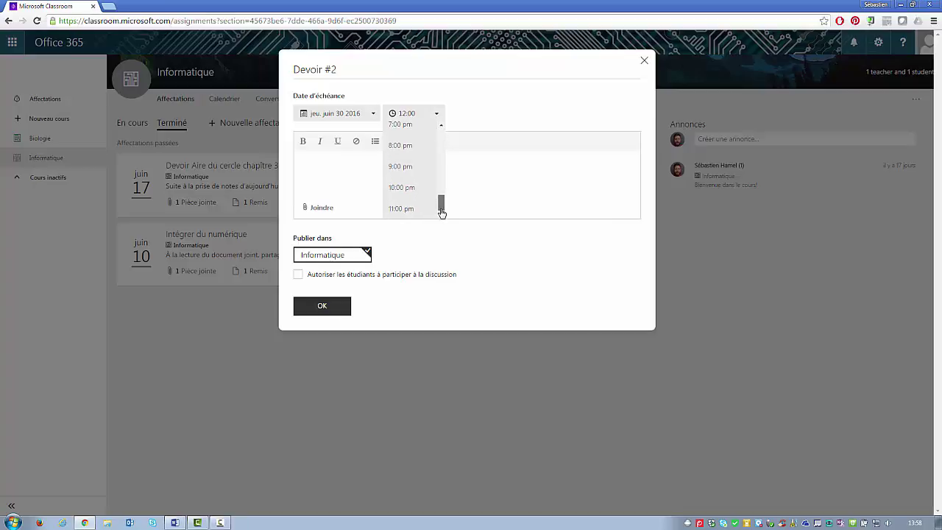
{"action": "left_click", "coordinate": [398, 189]}
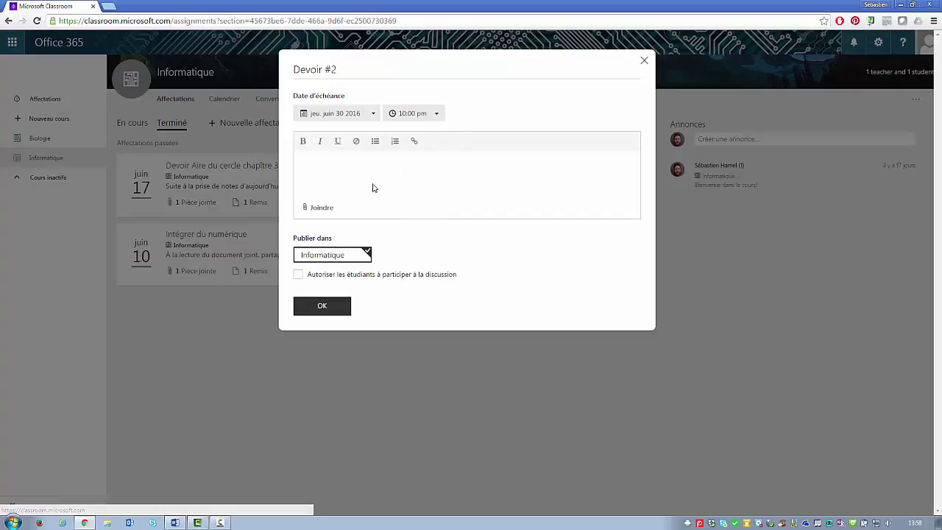
- Attach the Excel file "Classeur" from OneDrive to the assignment
{"action": "left_click", "coordinate": [311, 160]}
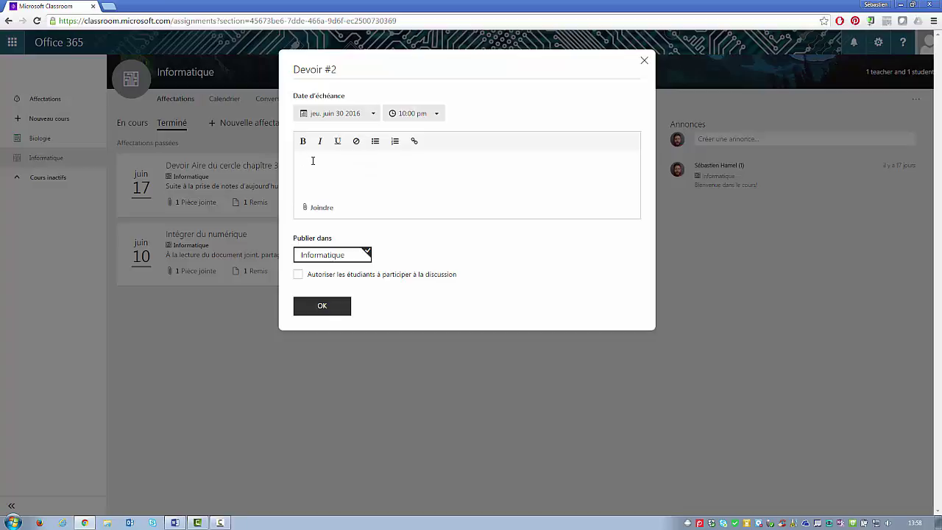
{"action": "left_click", "coordinate": [306, 207]}
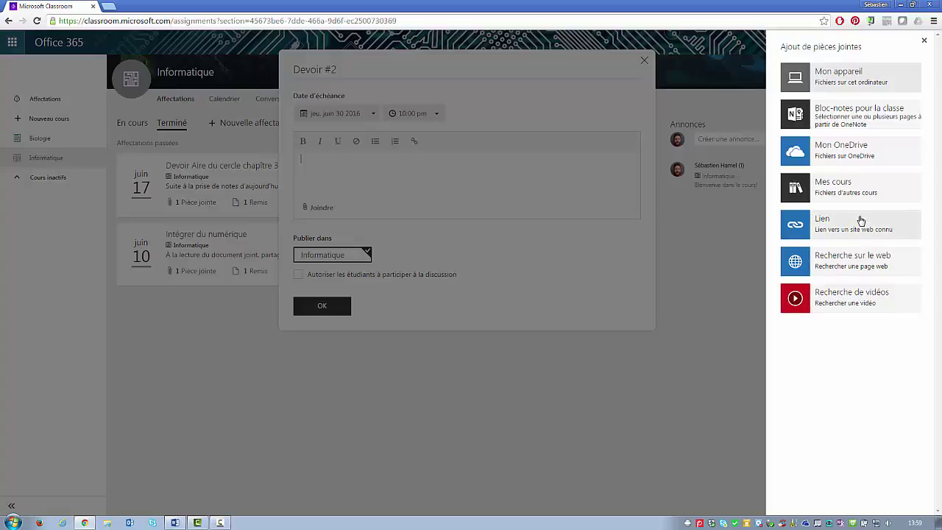
{"action": "left_click", "coordinate": [795, 147]}
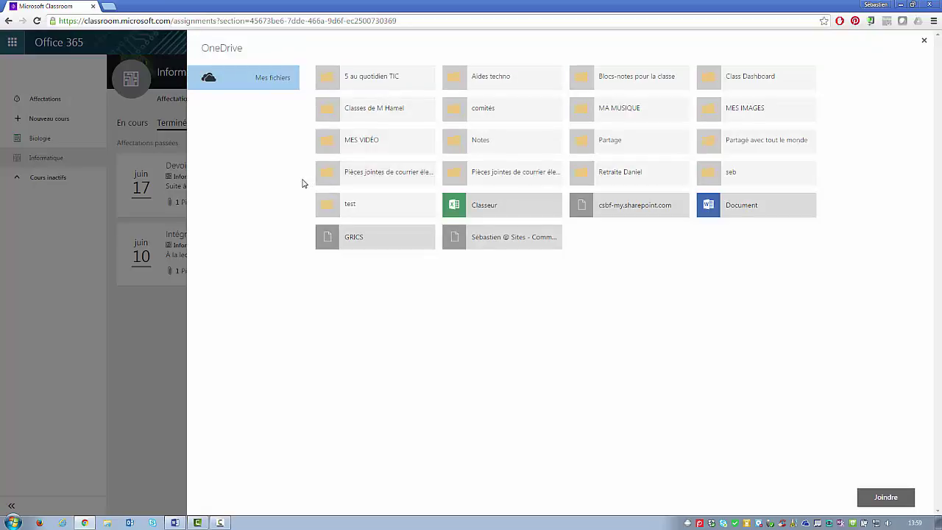
{"action": "left_click", "coordinate": [471, 208]}
{"action": "left_click", "coordinate": [889, 497]}
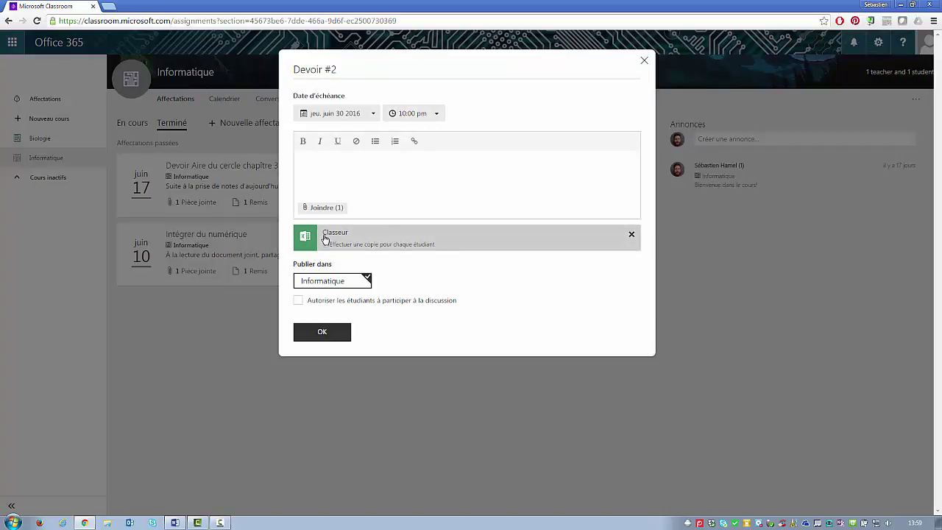
- Enter the assignment instructions "Suite à la consultation du fichier, écris-moi un résumé."
{"action": "left_click", "coordinate": [303, 163]}
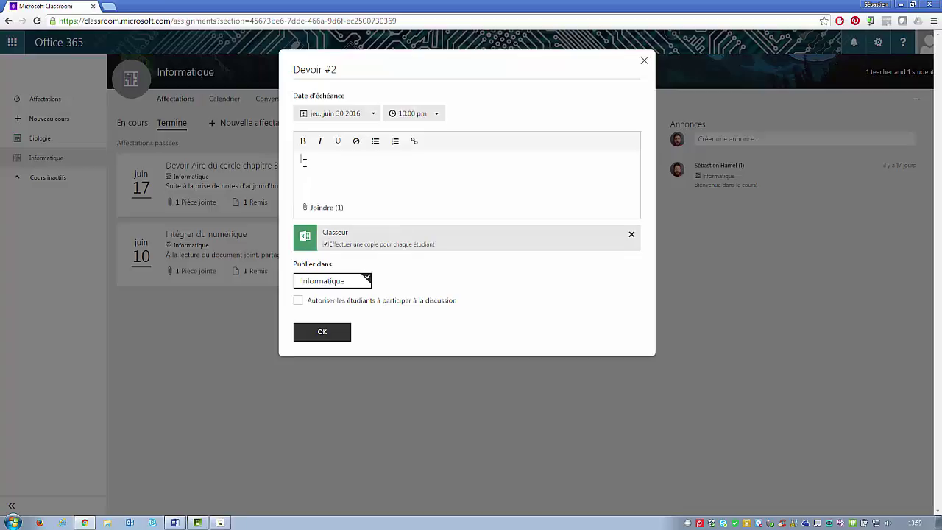
{"action": "type", "text": "Suite à la consultation du fichier, écris-moi un résumé."}
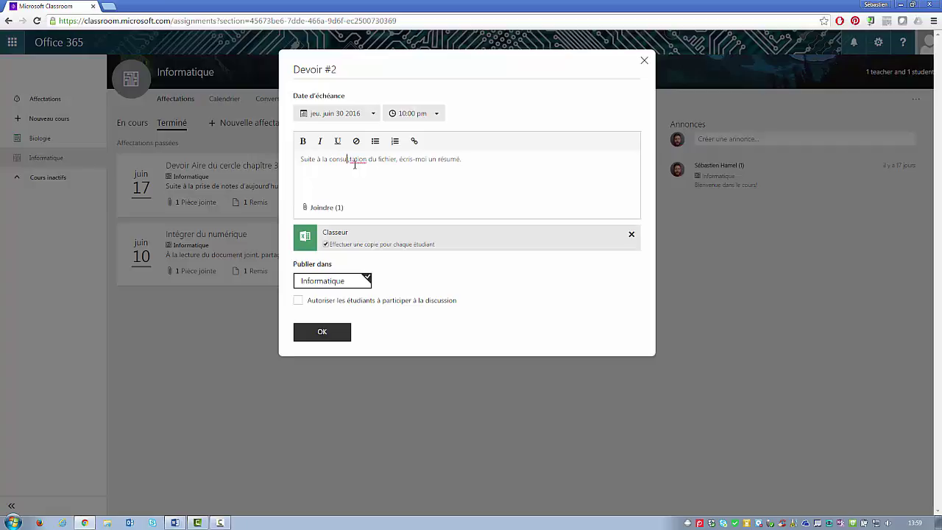
{"action": "key", "text": "BackSpace"}
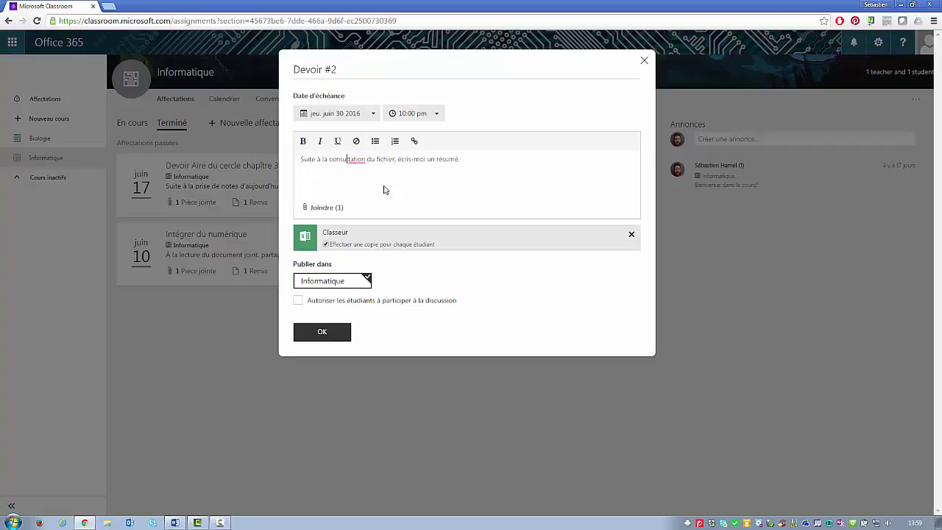
{"action": "type", "text": "l"}
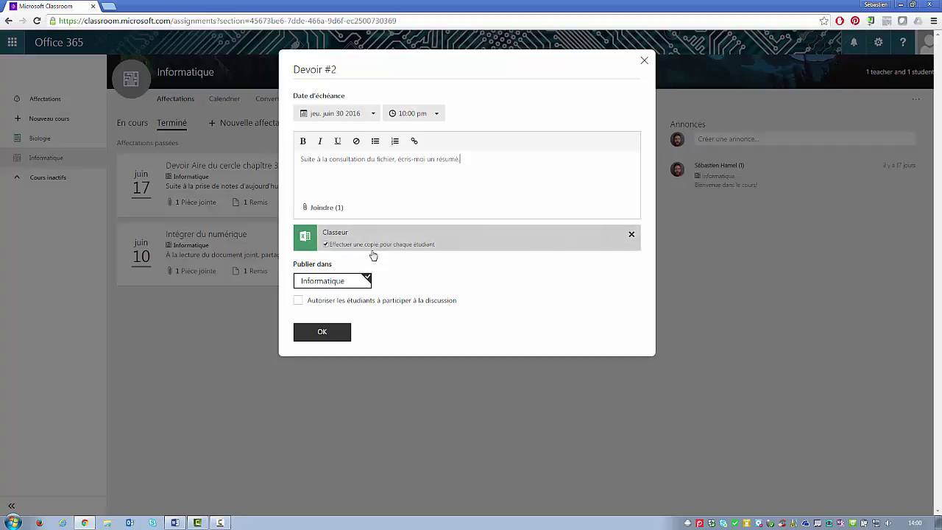
- Allow students to participate in the discussion and publish the assignment to the Informatique course
{"action": "left_click", "coordinate": [298, 302]}
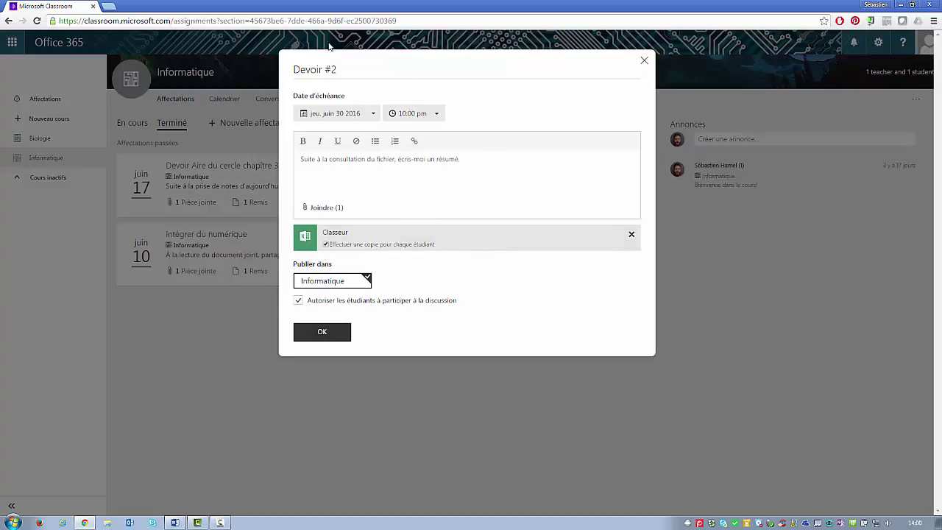
{"action": "left_click", "coordinate": [322, 334]}
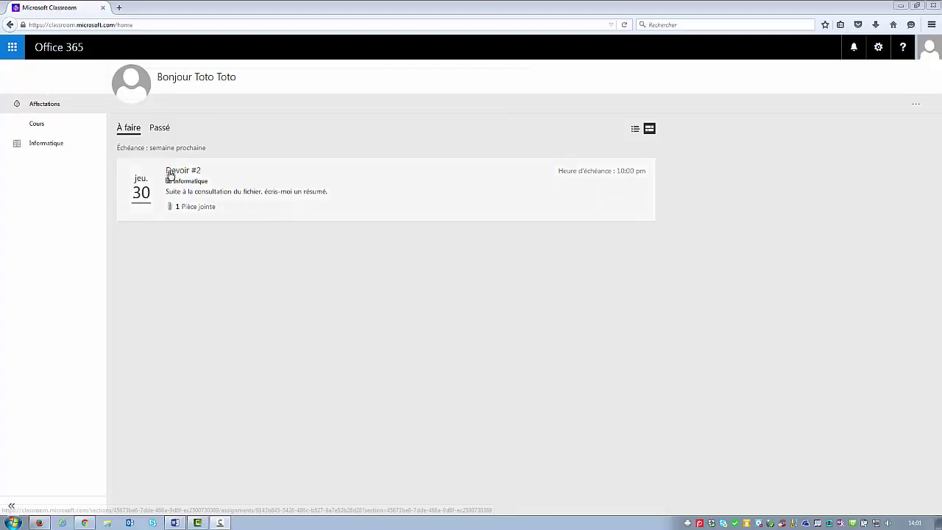
- In the student's session, open Devoir #2, create a Word document for the work, and open it for editing in the browser
{"action": "left_click", "coordinate": [196, 194]}
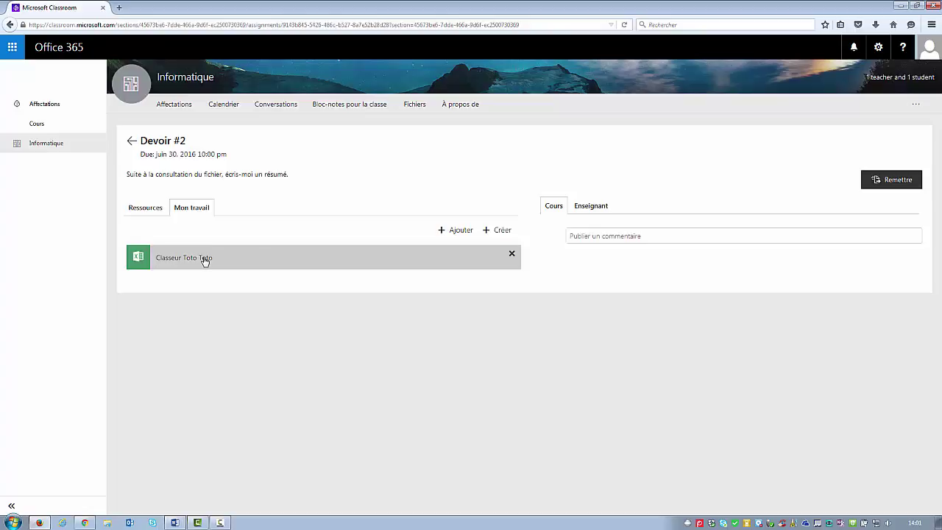
{"action": "left_click", "coordinate": [503, 232]}
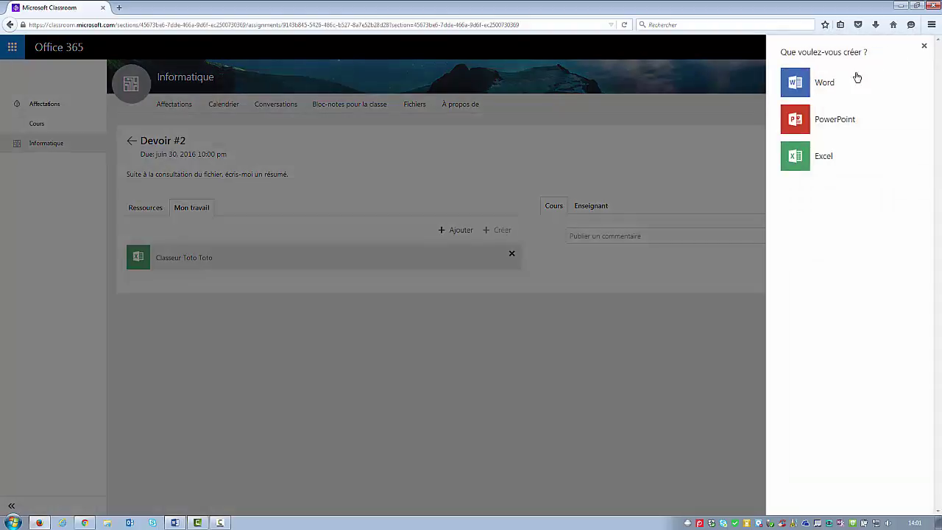
{"action": "left_click", "coordinate": [801, 85]}
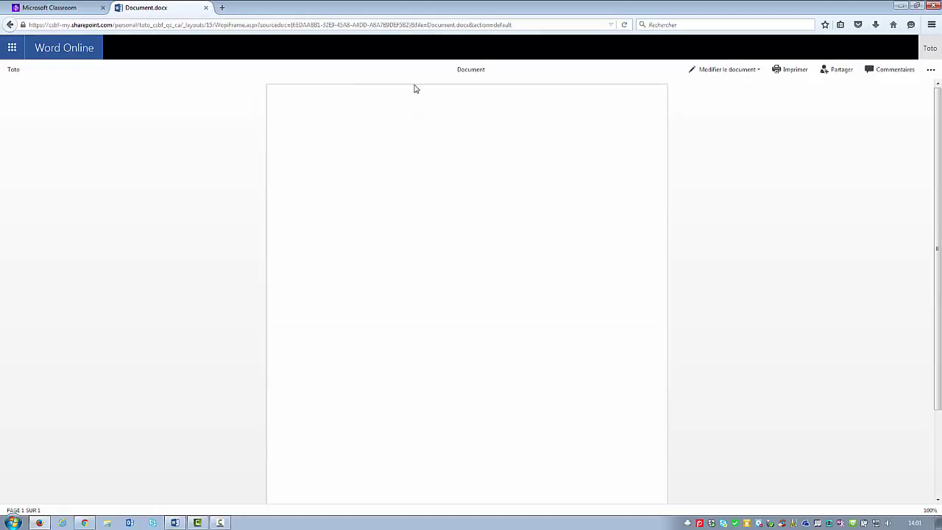
{"action": "left_click", "coordinate": [717, 69]}
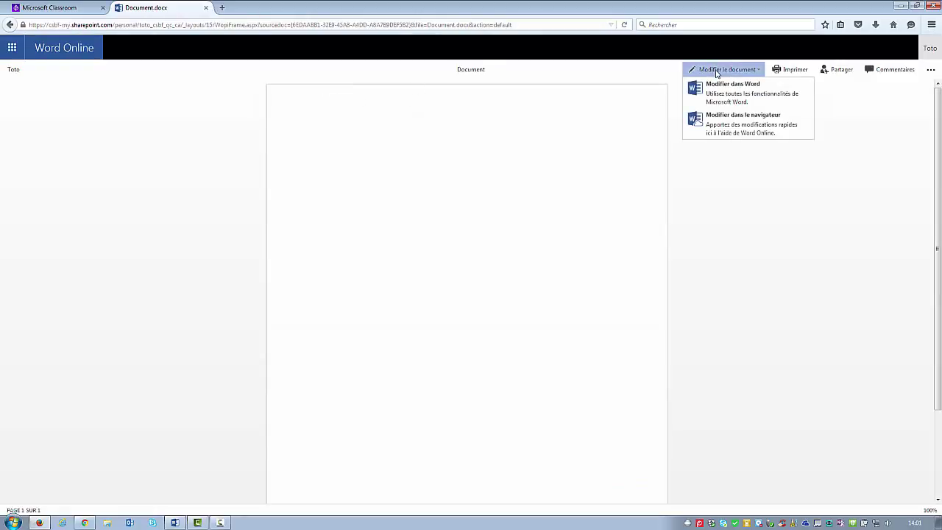
{"action": "left_click", "coordinate": [736, 128]}
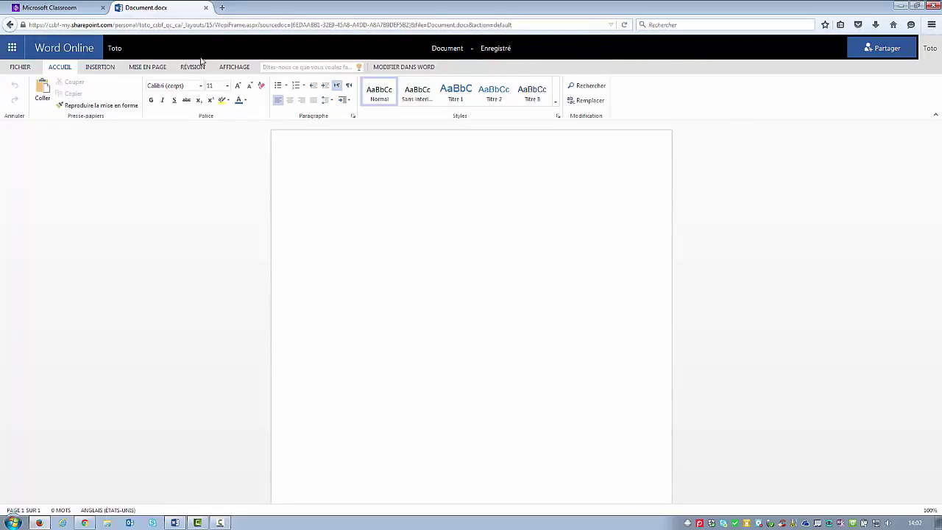
- Try to rename the document "Devoir #2" followed by the student's name, and write "Suis d'accord." in its body
{"action": "left_click", "coordinate": [448, 48]}
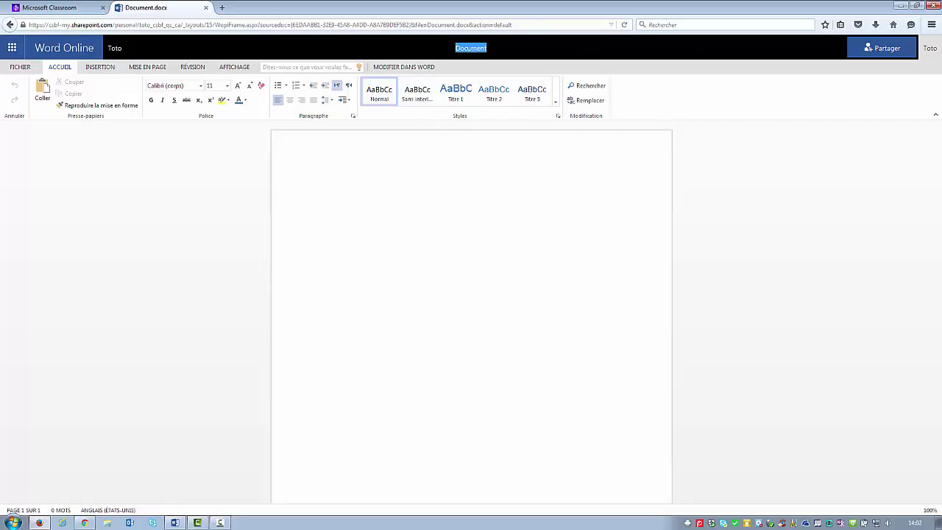
{"action": "type", "text": "Devoir #2 Toto"}
{"action": "left_click", "coordinate": [356, 168]}
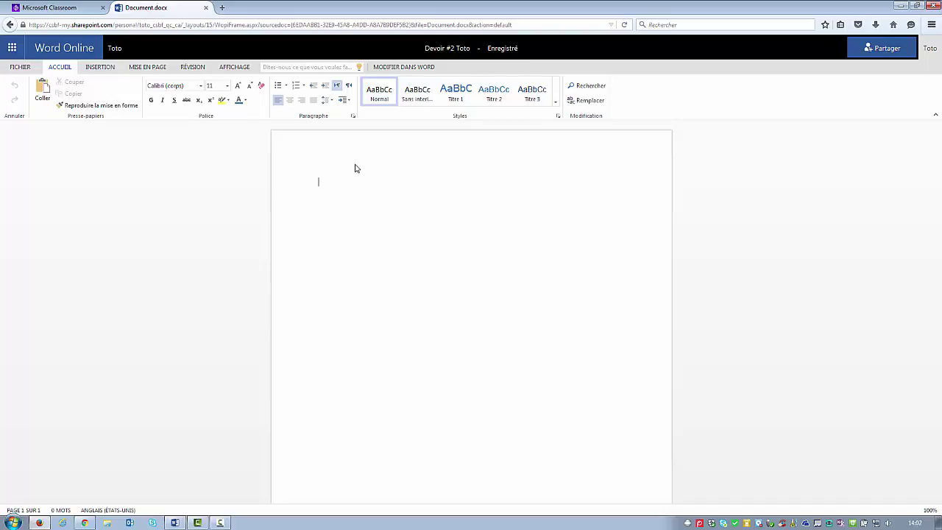
{"action": "key", "text": "Return"}
{"action": "type", "text": "Suis d'"}
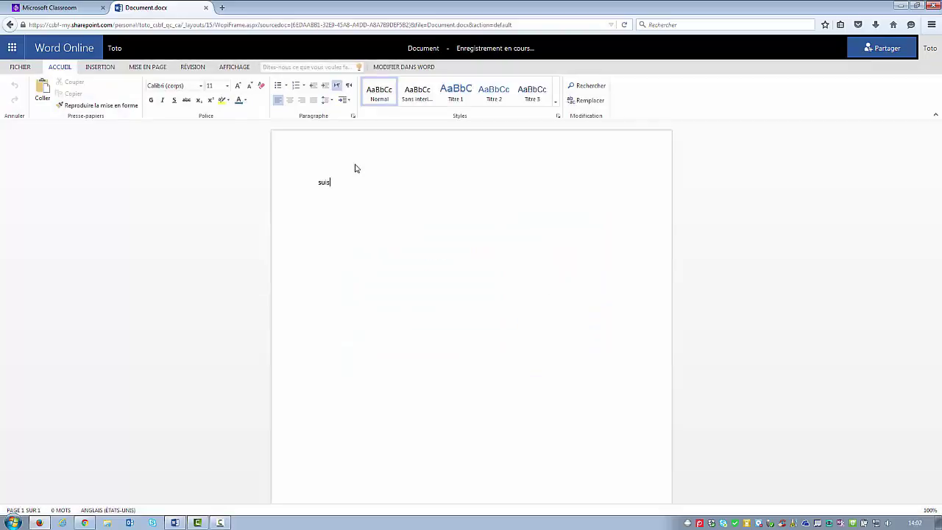
{"action": "type", "text": "accord."}
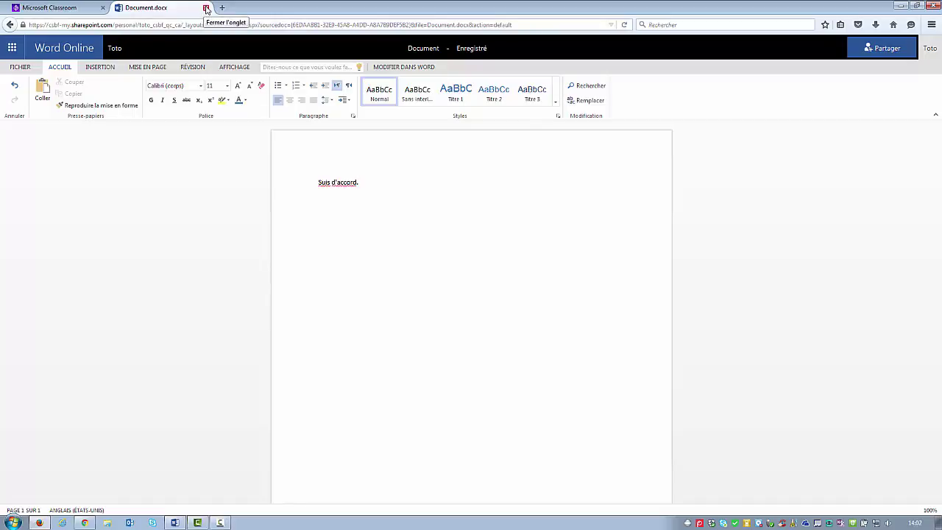
- Close the Word document and submit Devoir #2 to the teacher with the workbook and the document
{"action": "left_click", "coordinate": [207, 8]}
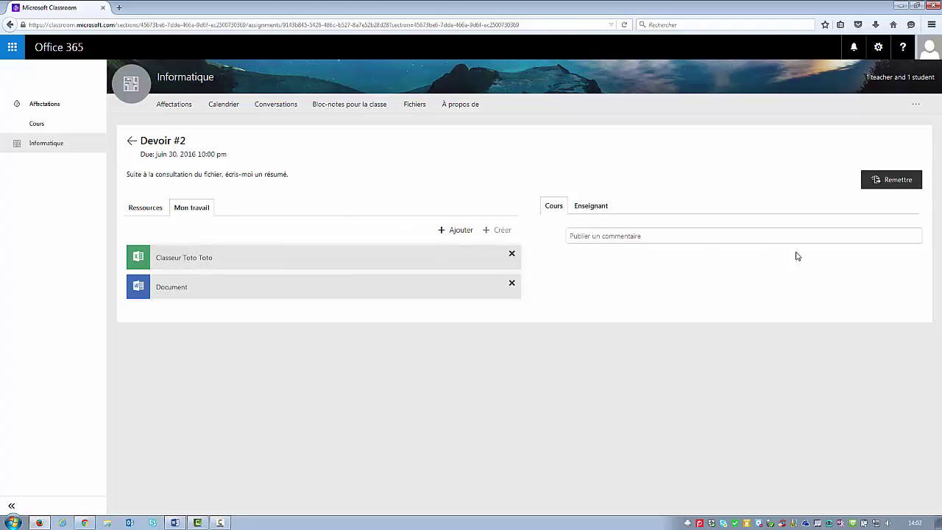
{"action": "left_click", "coordinate": [898, 183]}
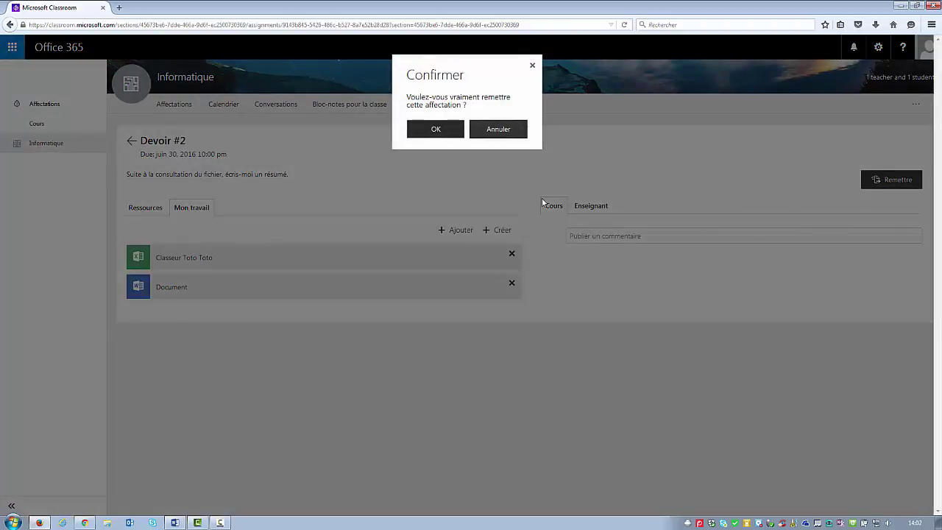
{"action": "left_click", "coordinate": [435, 130]}
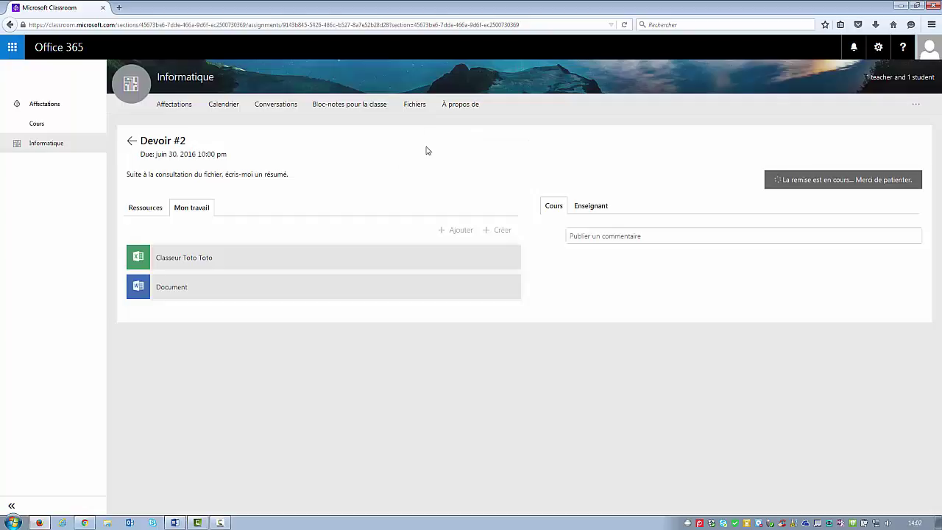
- Switch to the teacher's browser session and open the submissions of the current assignment Devoir #2
{"action": "left_click", "coordinate": [86, 523]}
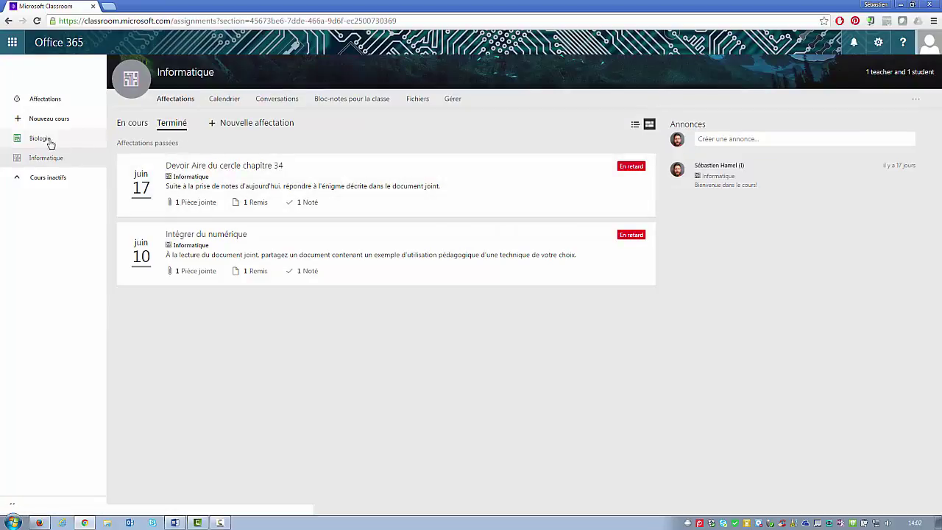
{"action": "left_click", "coordinate": [134, 127]}
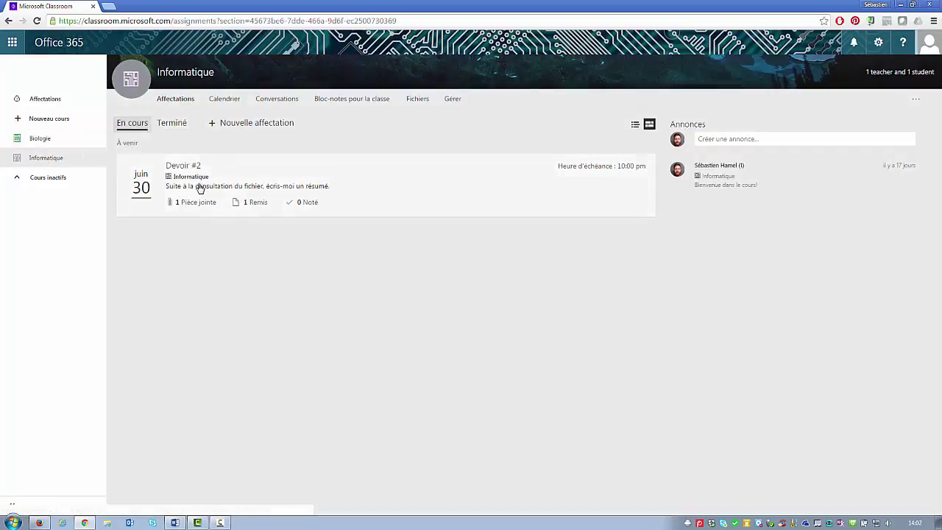
{"action": "left_click", "coordinate": [194, 187]}
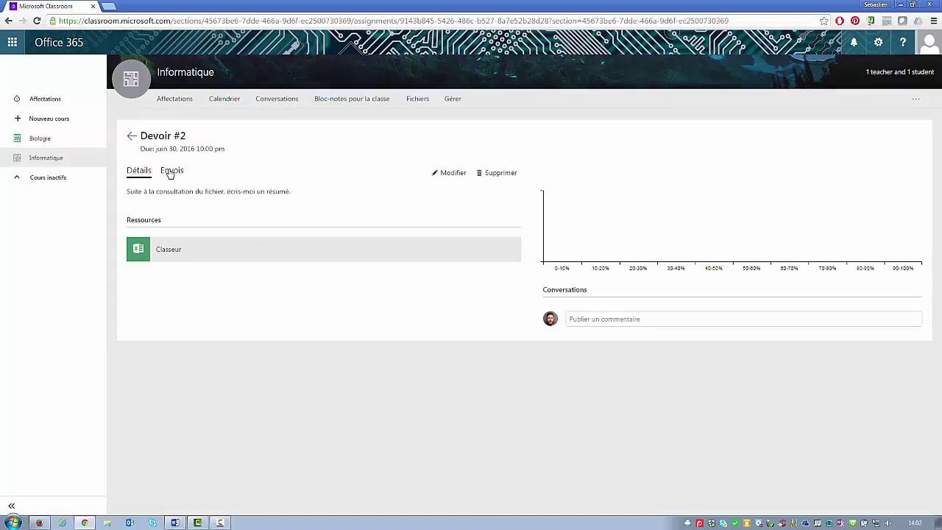
{"action": "left_click", "coordinate": [174, 170]}
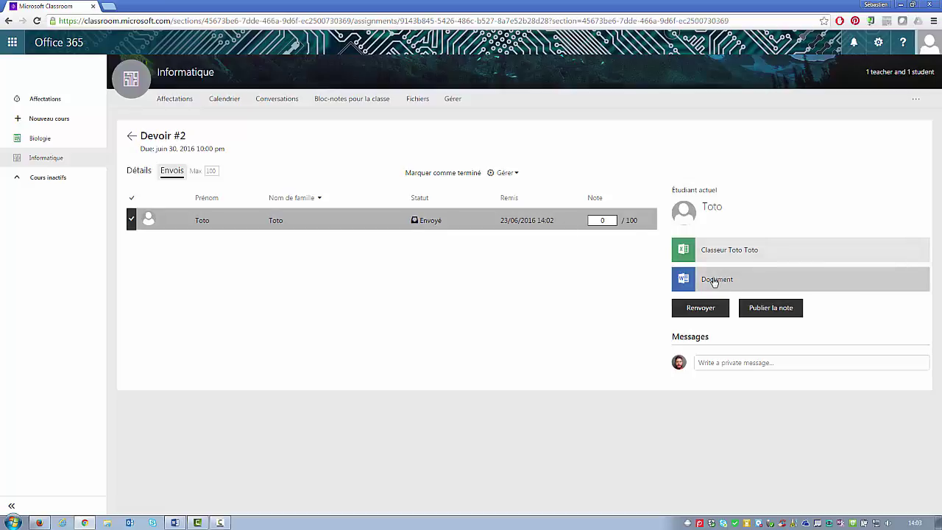
- Open the Word document the student submitted for Devoir #2 and switch it to editing in the browser
{"action": "left_click", "coordinate": [601, 220]}
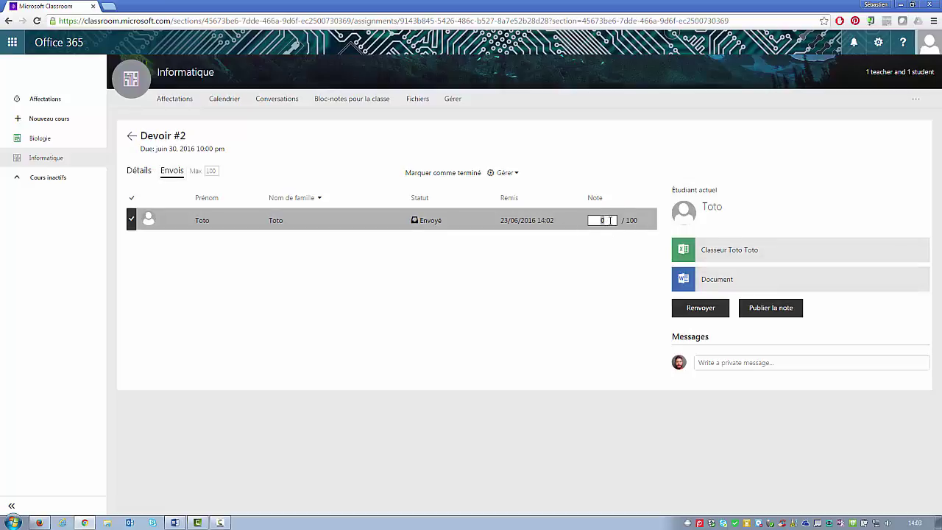
{"action": "left_click", "coordinate": [711, 281]}
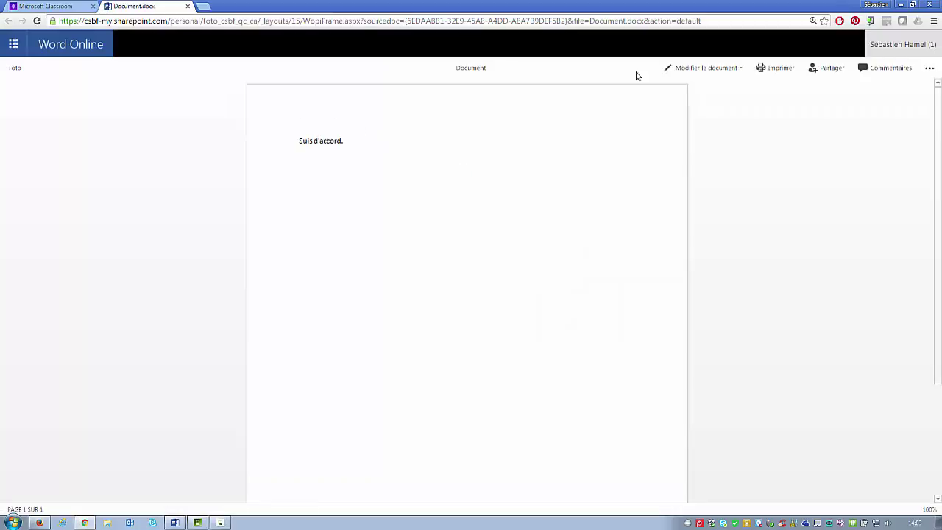
{"action": "left_click", "coordinate": [716, 69]}
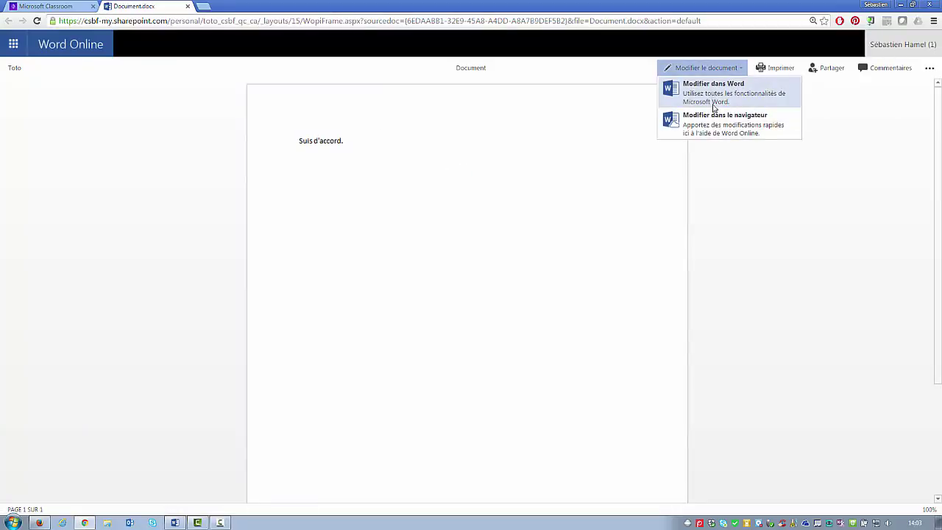
{"action": "left_click", "coordinate": [719, 131]}
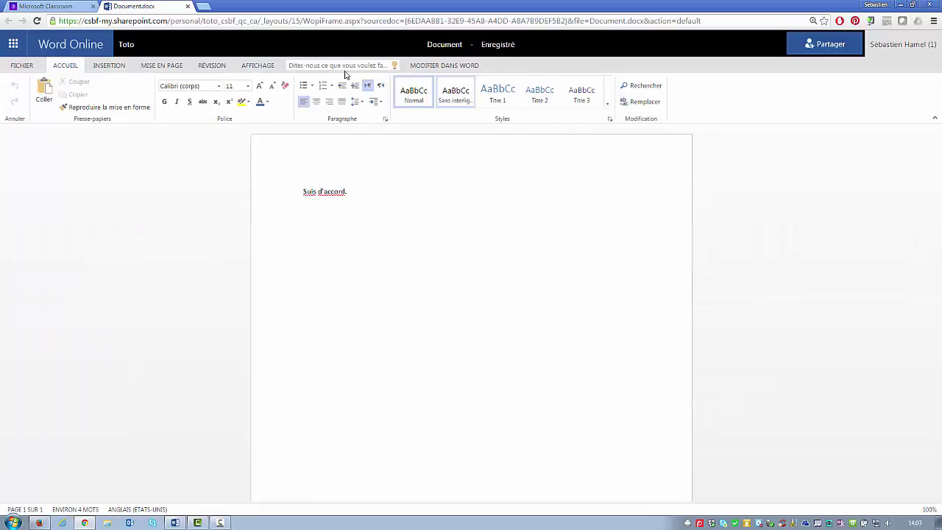
- Add and publish the review comment "Bravo pour ton résumé." on the text "Suis d'accord."
{"action": "left_click", "coordinate": [217, 65]}
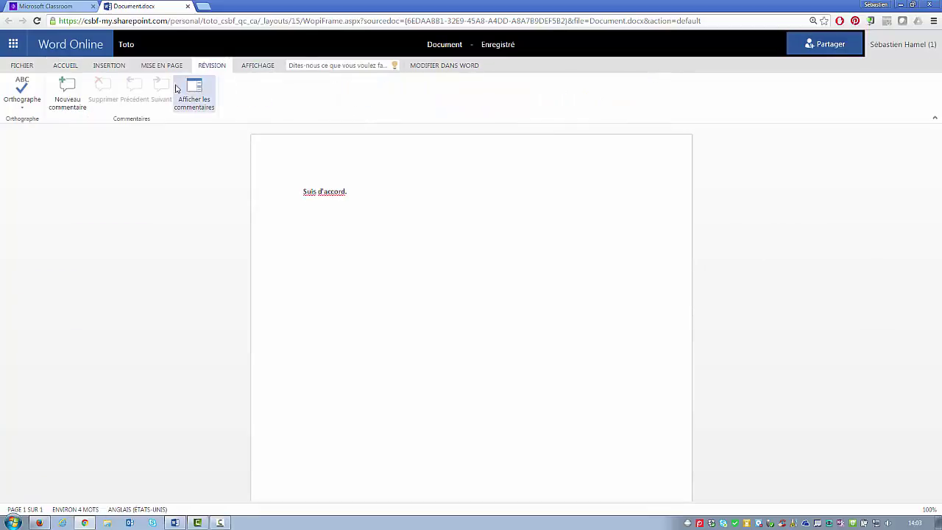
{"action": "left_click", "coordinate": [259, 192]}
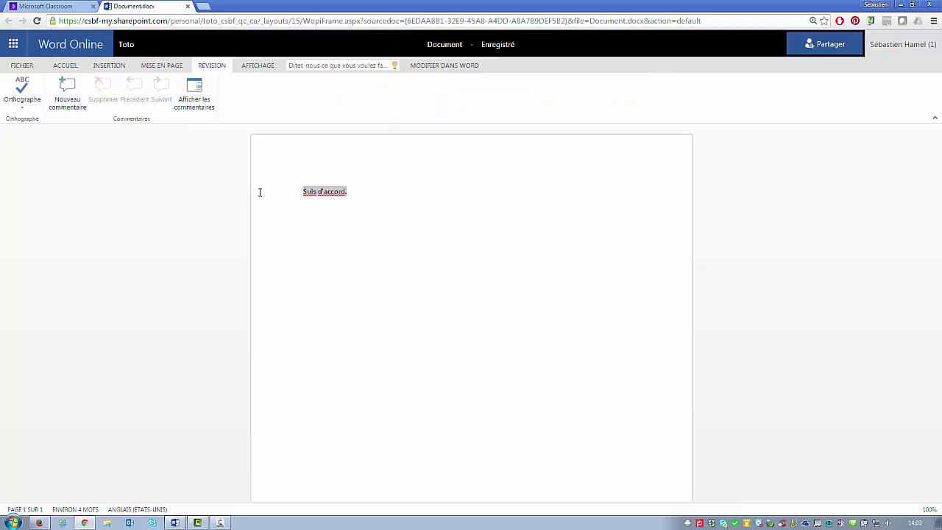
{"action": "left_click", "coordinate": [77, 86]}
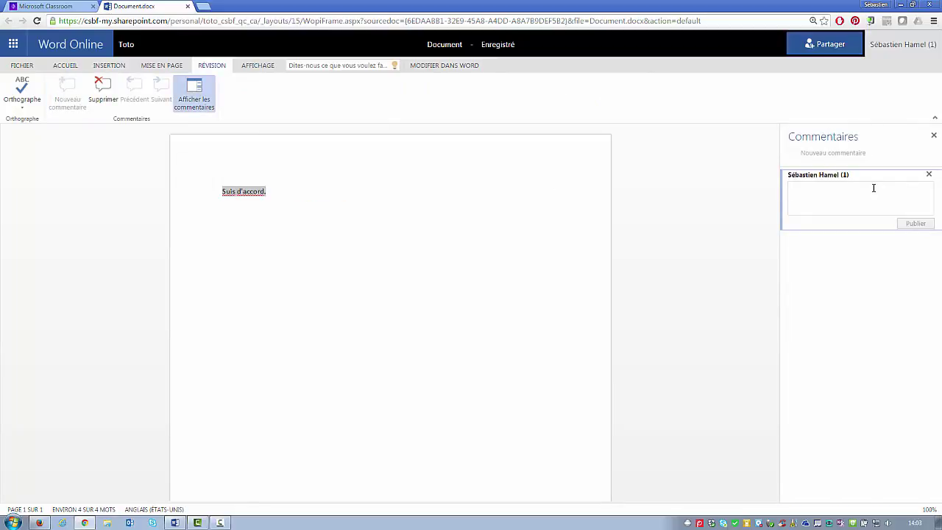
{"action": "type", "text": "Bravo pour ton résumé."}
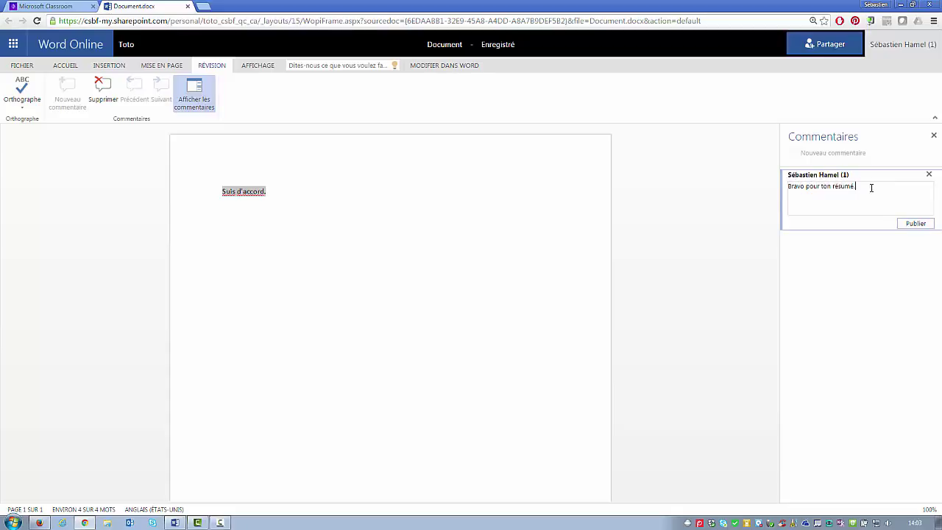
{"action": "left_click", "coordinate": [913, 225]}
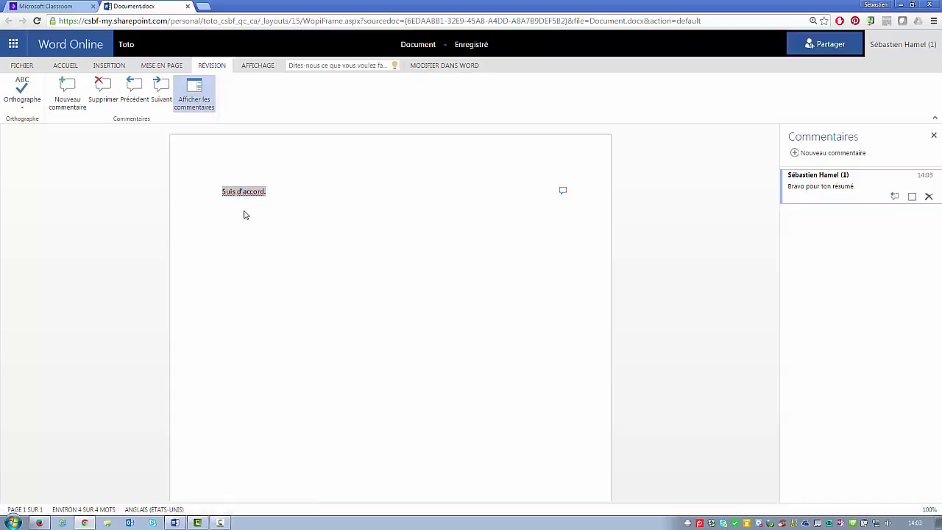
- Insert an endnote after the text "Suis d'accord."
{"action": "left_click", "coordinate": [65, 66]}
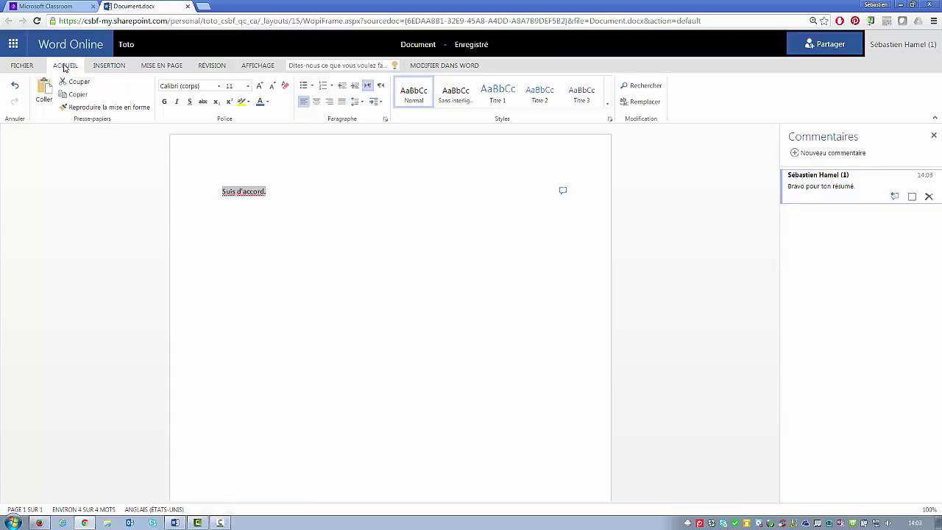
{"action": "left_click", "coordinate": [110, 66]}
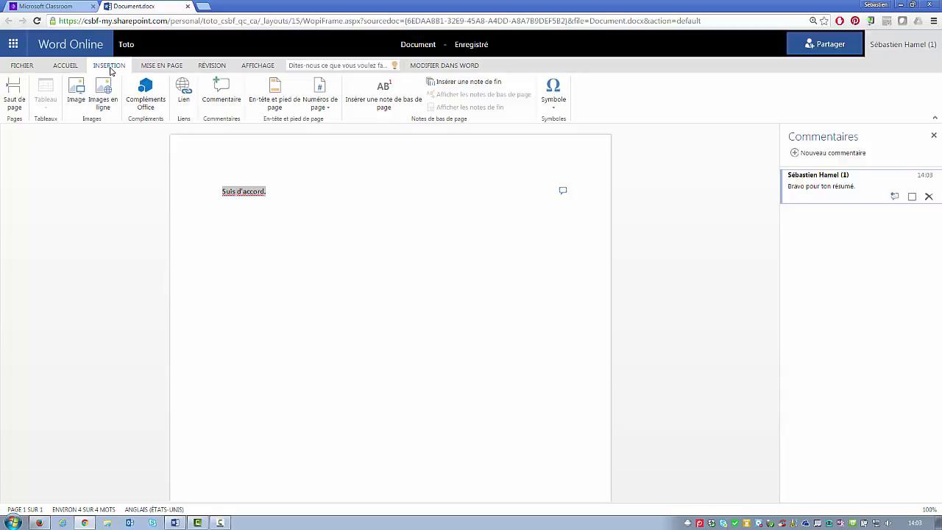
{"action": "left_click", "coordinate": [451, 81]}
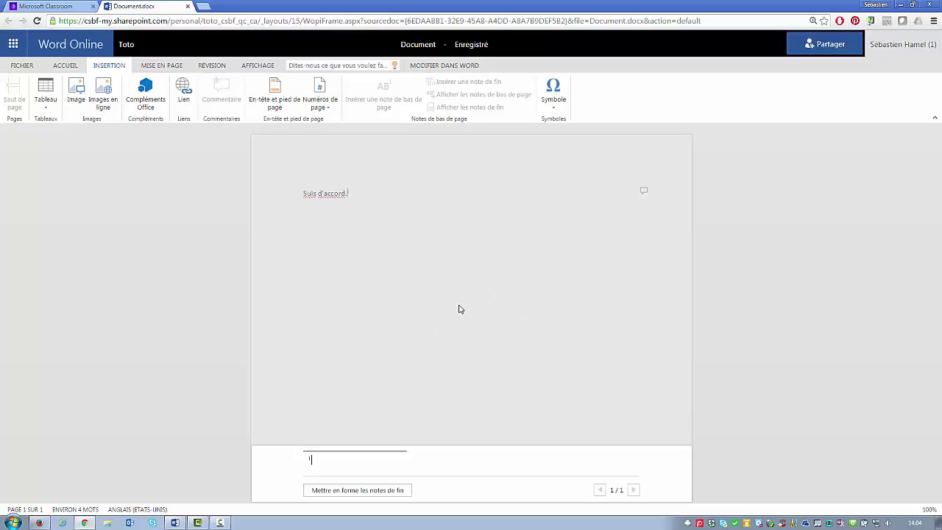
- Return to the document body and highlight the word "accord" in red
{"action": "left_click", "coordinate": [63, 67]}
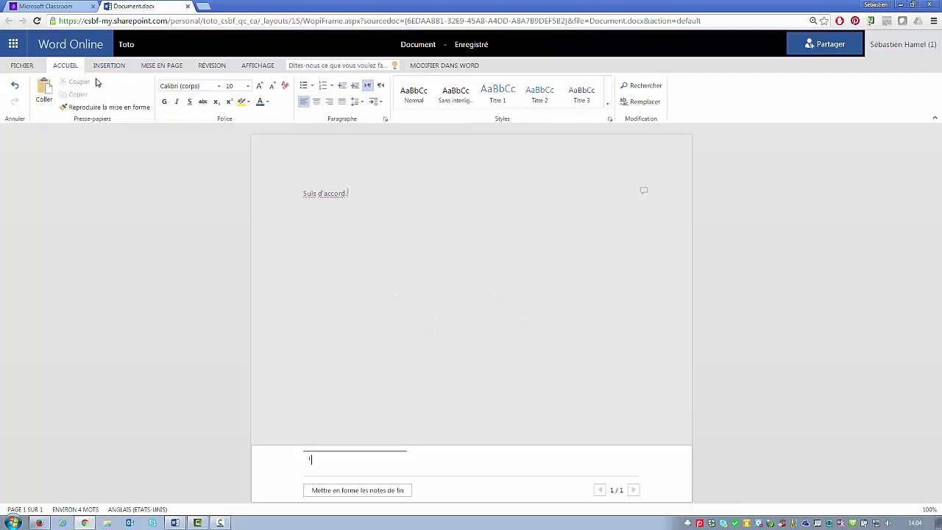
{"action": "left_click", "coordinate": [249, 102]}
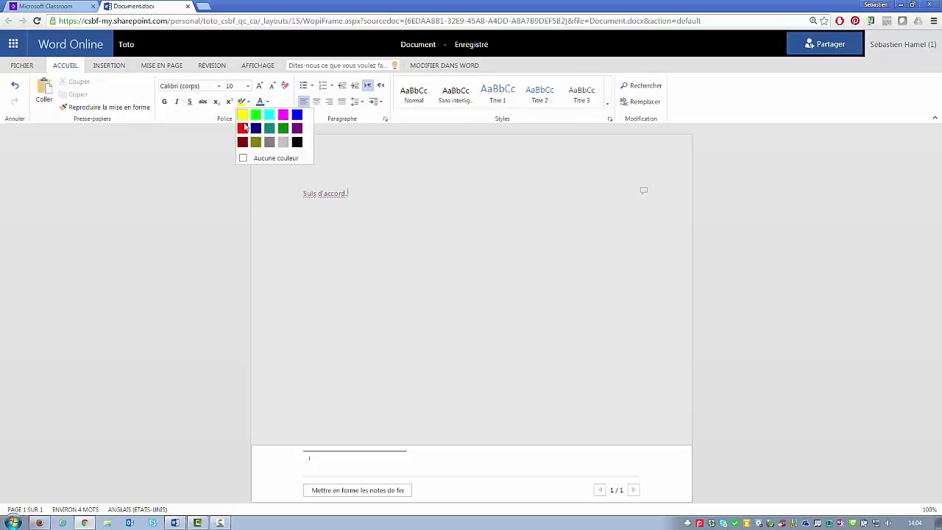
{"action": "left_click", "coordinate": [244, 130]}
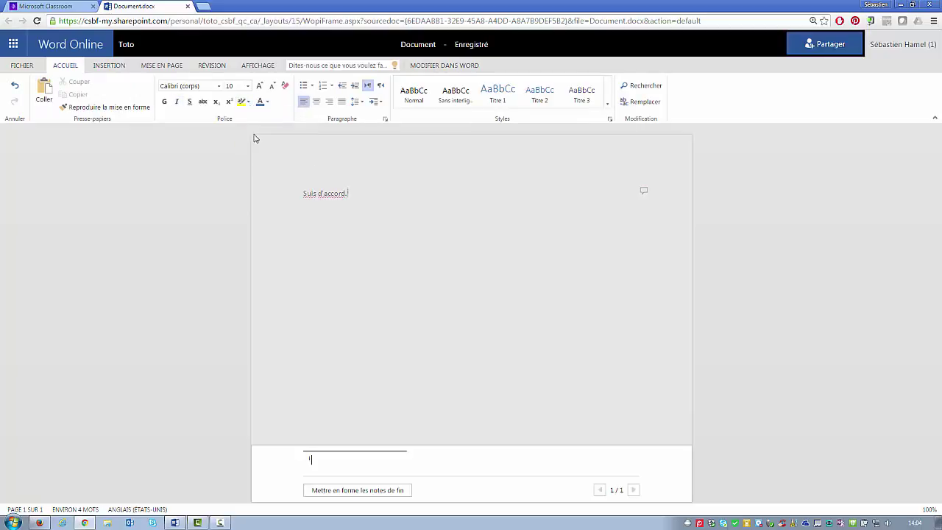
{"action": "left_click", "coordinate": [324, 206]}
{"action": "double_click", "coordinate": [331, 194]}
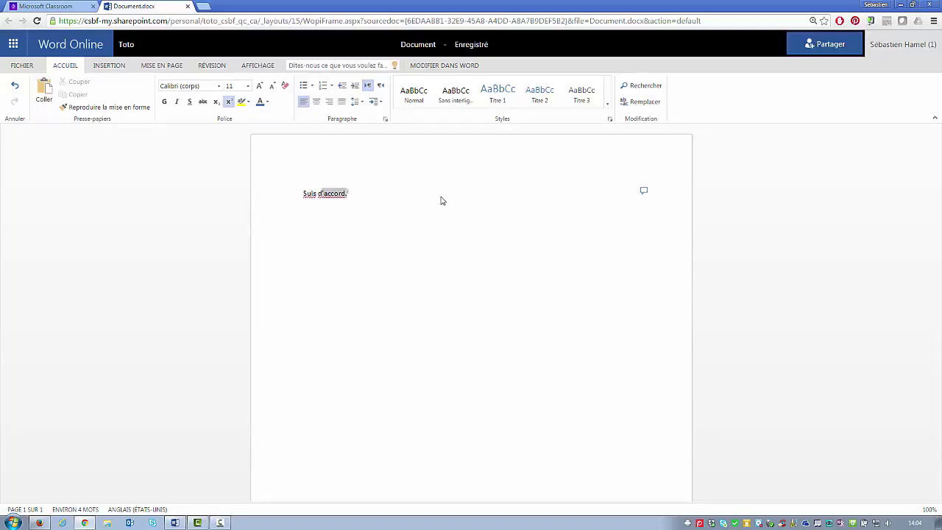
{"action": "right_click", "coordinate": [337, 196]}
{"action": "left_click", "coordinate": [388, 173]}
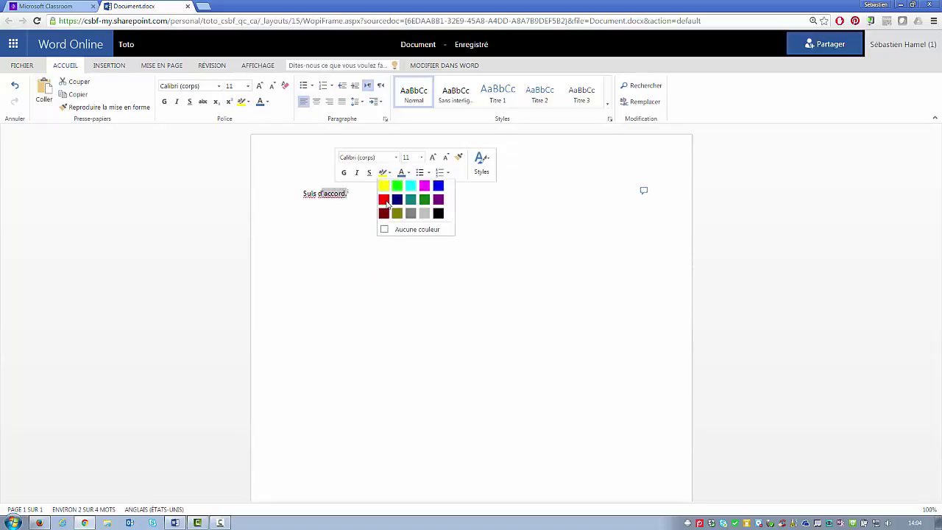
{"action": "left_click", "coordinate": [383, 199]}
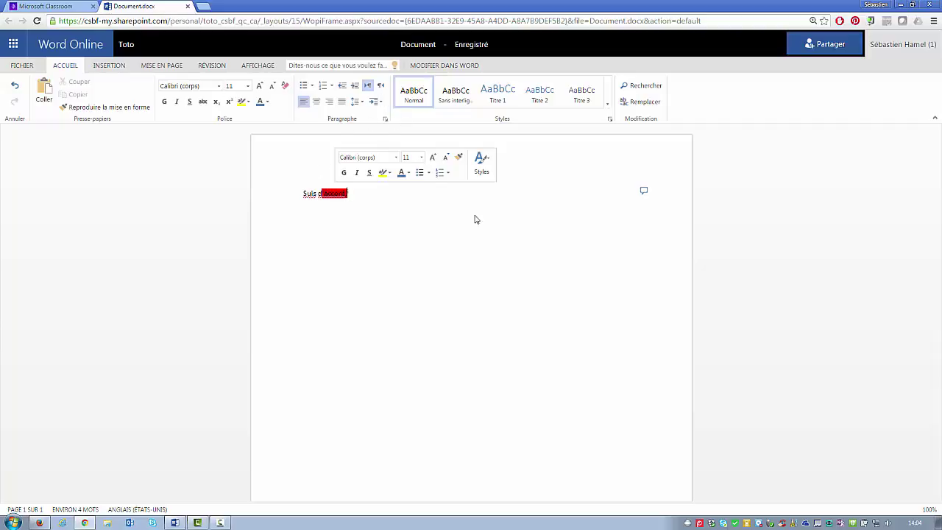
- Close the document, give the student's Devoir #2 submission a grade of 85, and publish it
{"action": "left_click", "coordinate": [188, 6]}
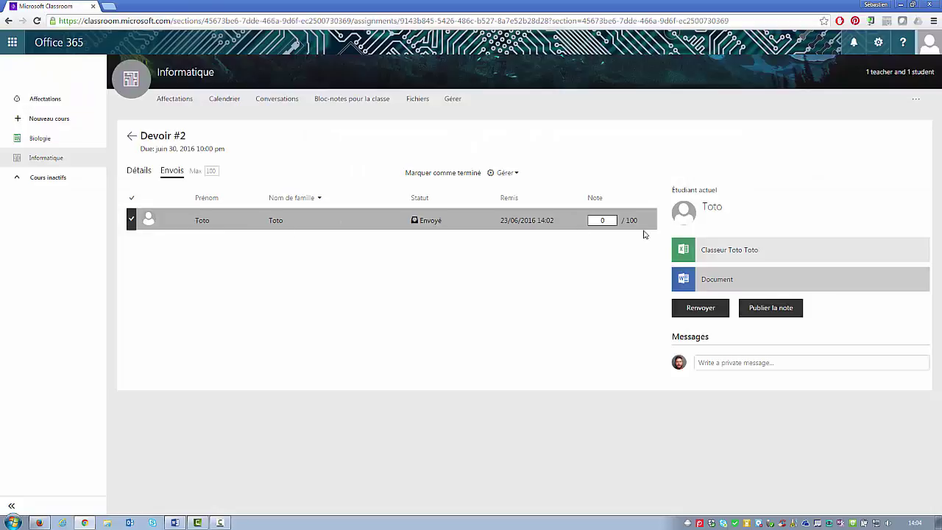
{"action": "left_click", "coordinate": [605, 219]}
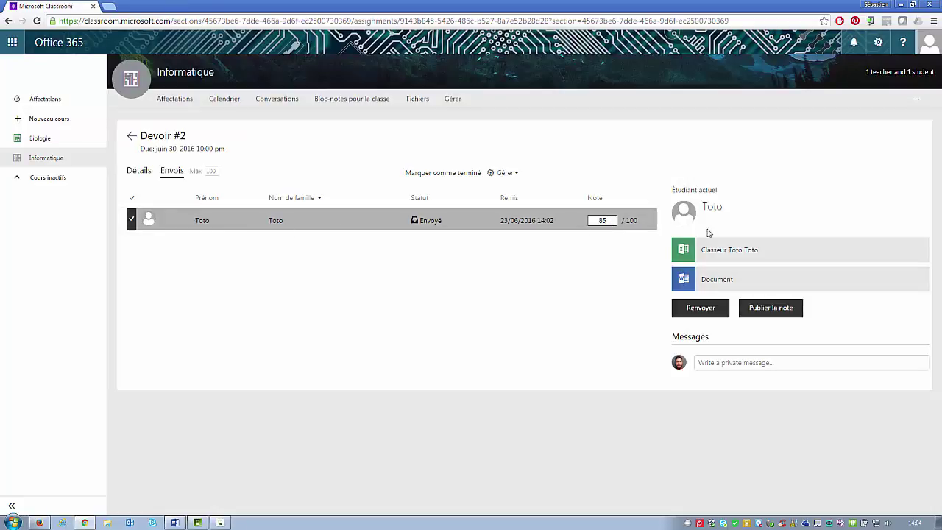
{"action": "left_click", "coordinate": [767, 309]}
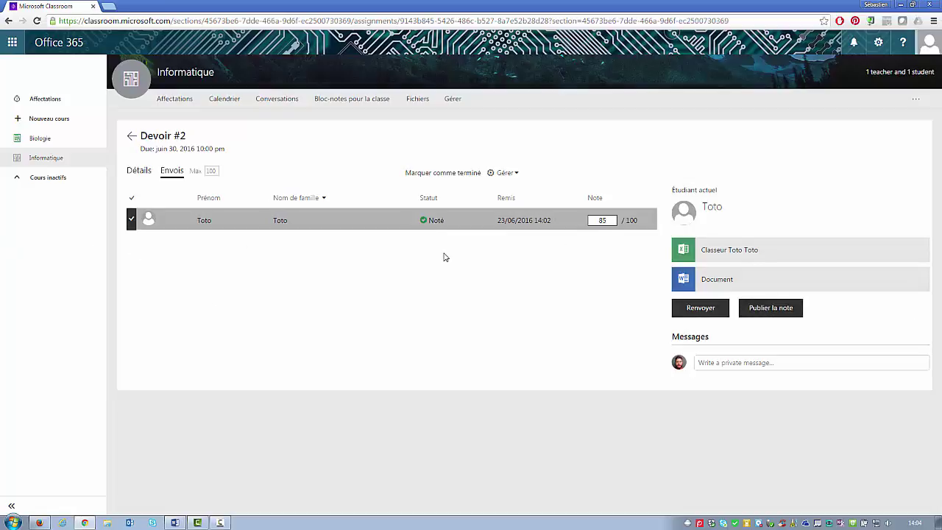
- Examine the grade distribution in Devoir #2's details, check its entry in the assignment list, and reopen it
{"action": "left_click", "coordinate": [140, 171]}
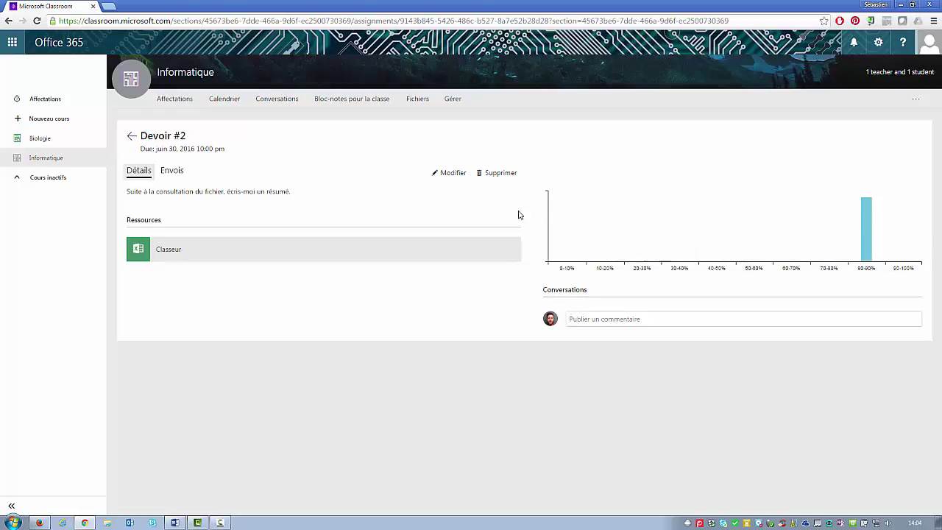
{"action": "left_click", "coordinate": [132, 138]}
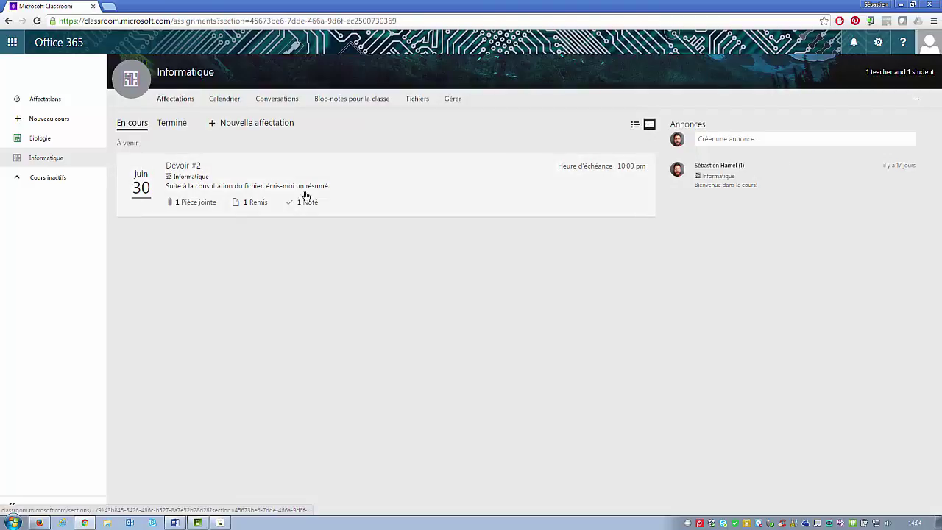
{"action": "left_click", "coordinate": [212, 191]}
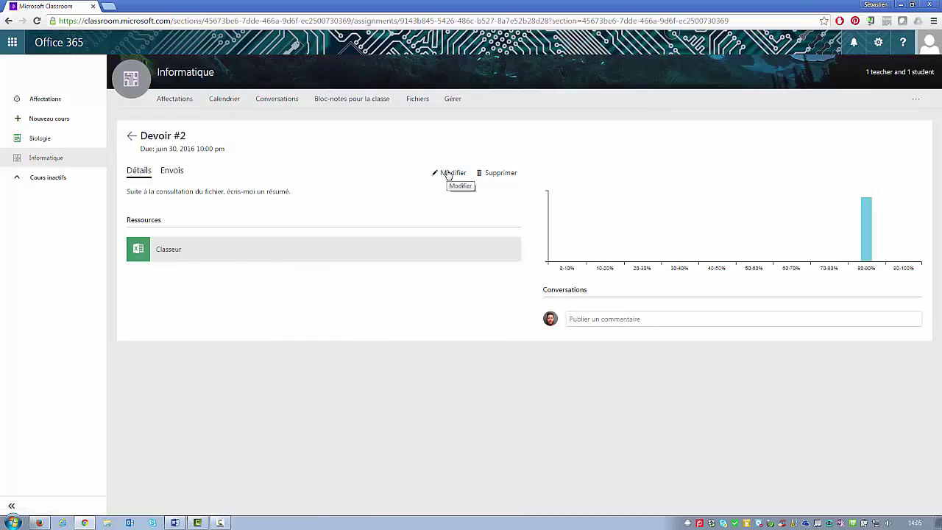
- Export all the results from the Devoir #2 submissions
{"action": "left_click", "coordinate": [168, 174]}
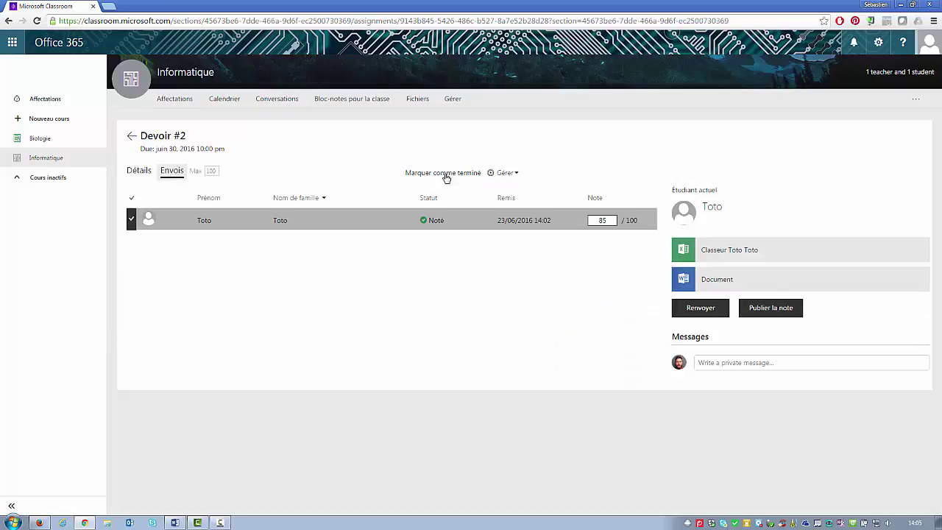
{"action": "left_click", "coordinate": [511, 174]}
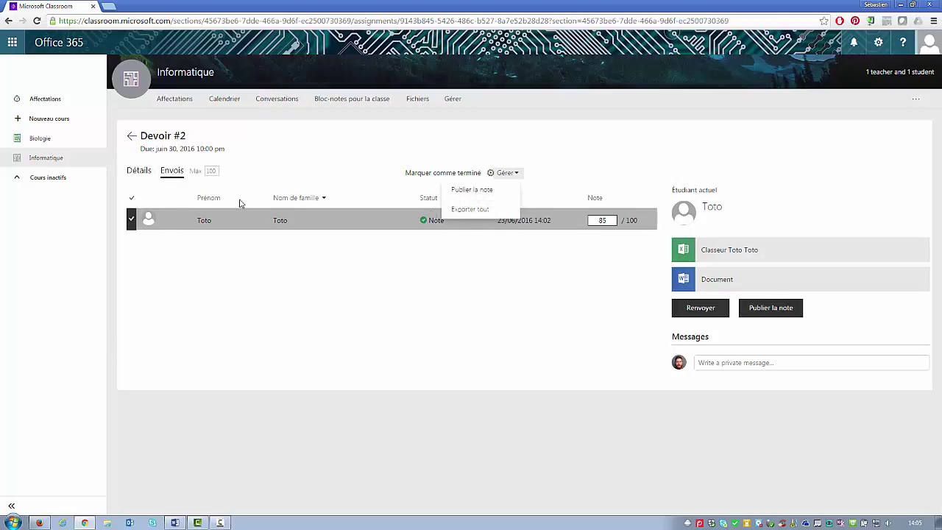
{"action": "left_click", "coordinate": [254, 170]}
{"action": "left_click", "coordinate": [507, 179]}
{"action": "left_click", "coordinate": [477, 211]}
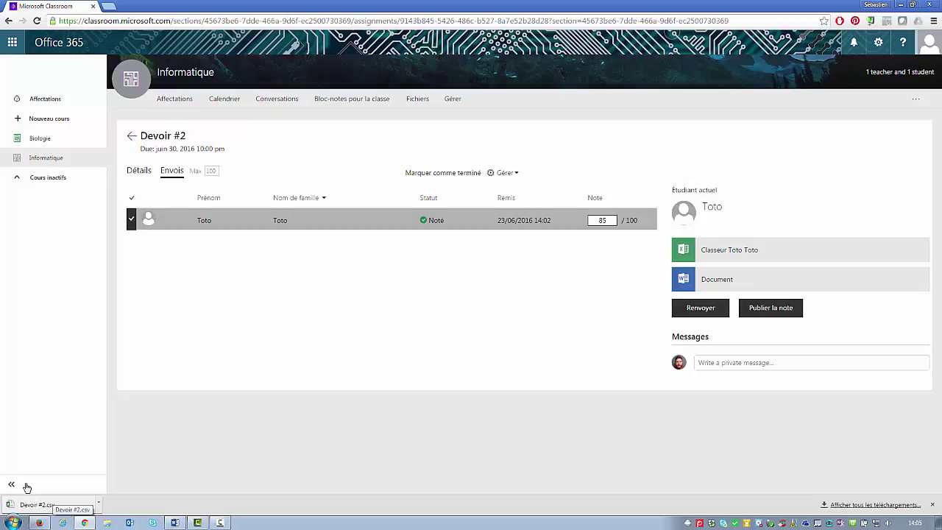
- In the Informatique course's management settings, change the course colour to teal-blue and look through the available cover photos
{"action": "left_click", "coordinate": [131, 139]}
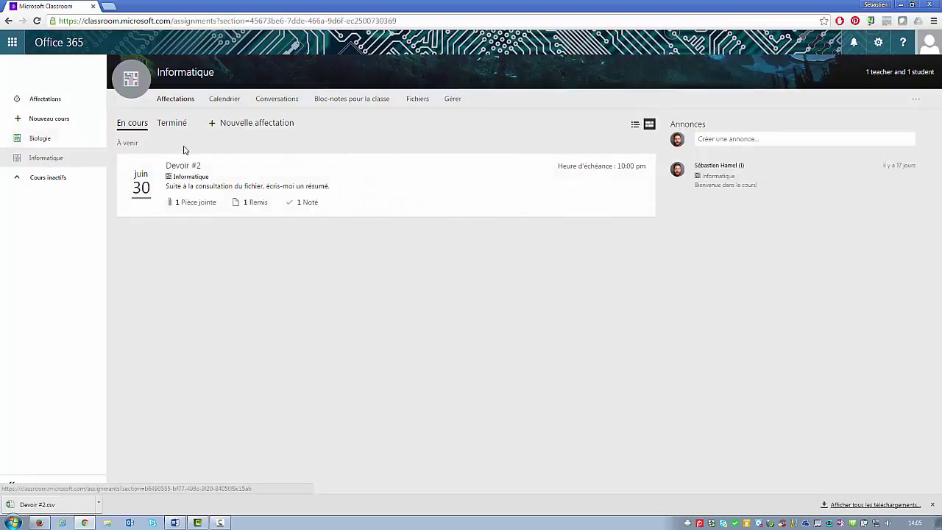
{"action": "left_click", "coordinate": [454, 100]}
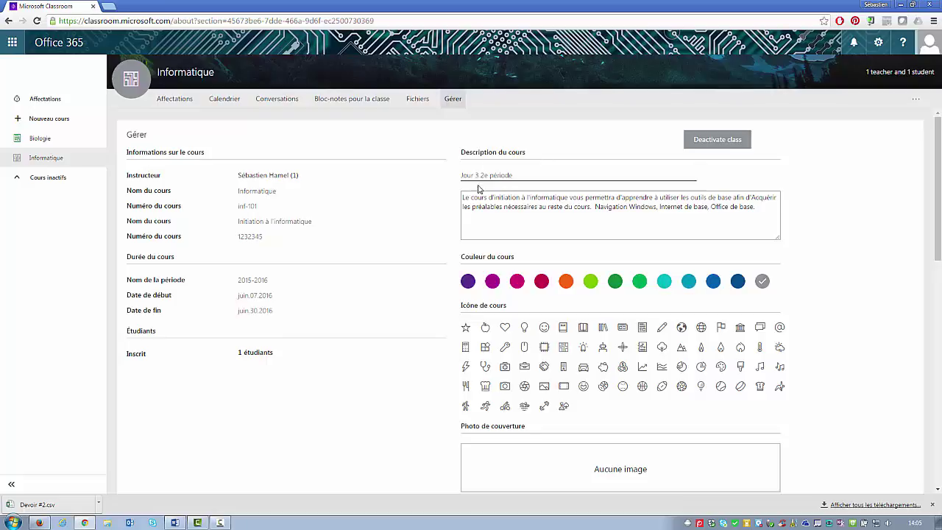
{"action": "left_click", "coordinate": [689, 284]}
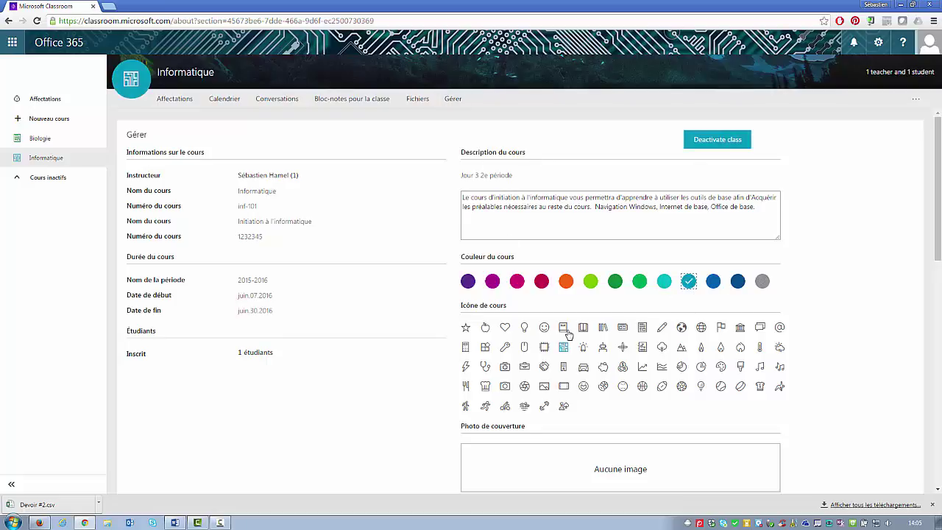
{"action": "scroll", "coordinate": [600, 364], "scroll_direction": "down", "scroll_amount": 6}
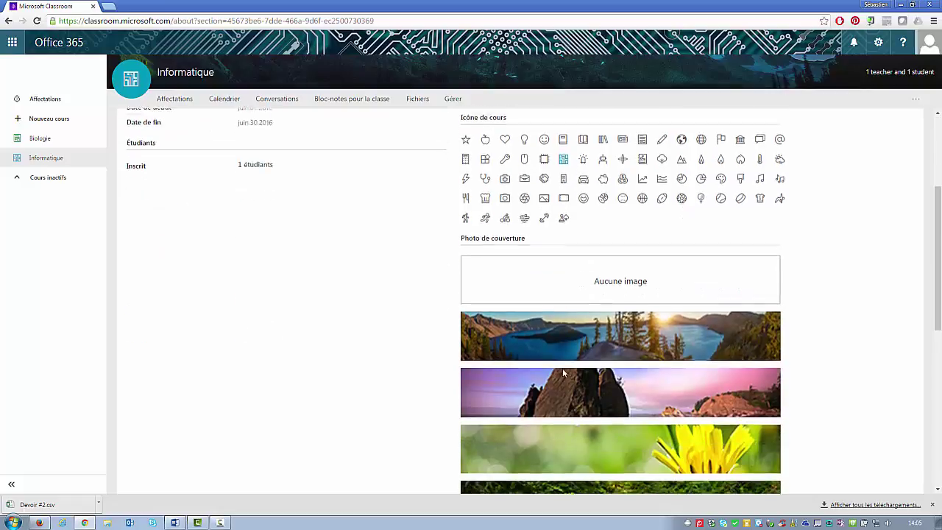
{"action": "scroll", "coordinate": [589, 345], "scroll_direction": "down", "scroll_amount": 2}
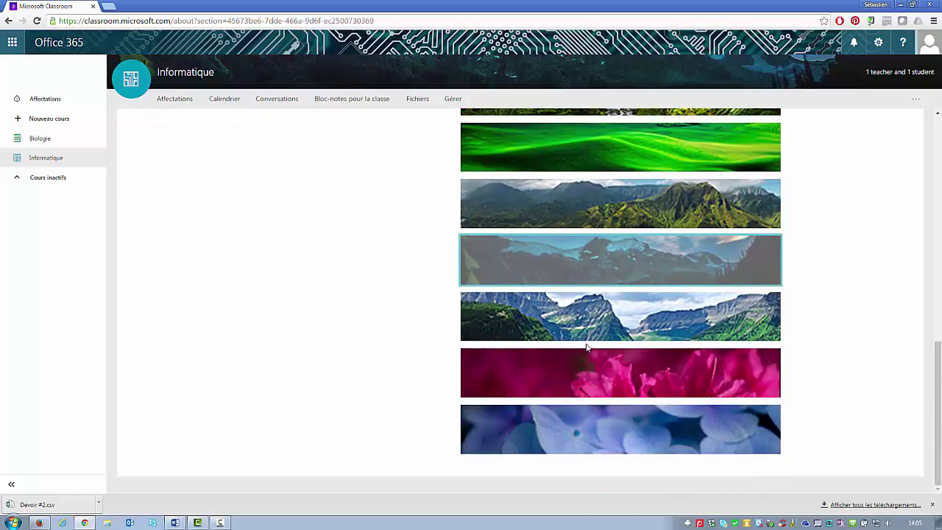
{"action": "scroll", "coordinate": [587, 347], "scroll_direction": "up", "scroll_amount": 8}
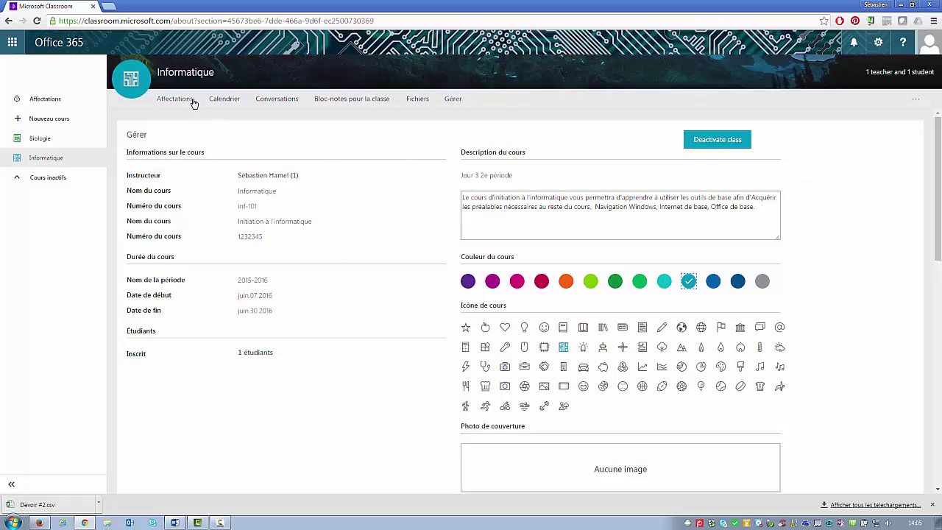
- Open the Informatique course calendar in Outlook and display it by month
{"action": "left_click", "coordinate": [221, 99]}
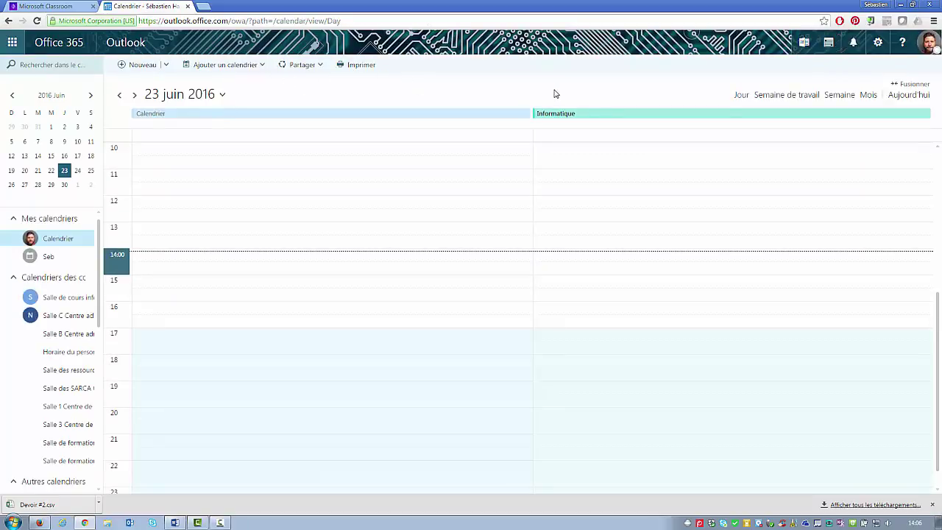
{"action": "left_click", "coordinate": [868, 96]}
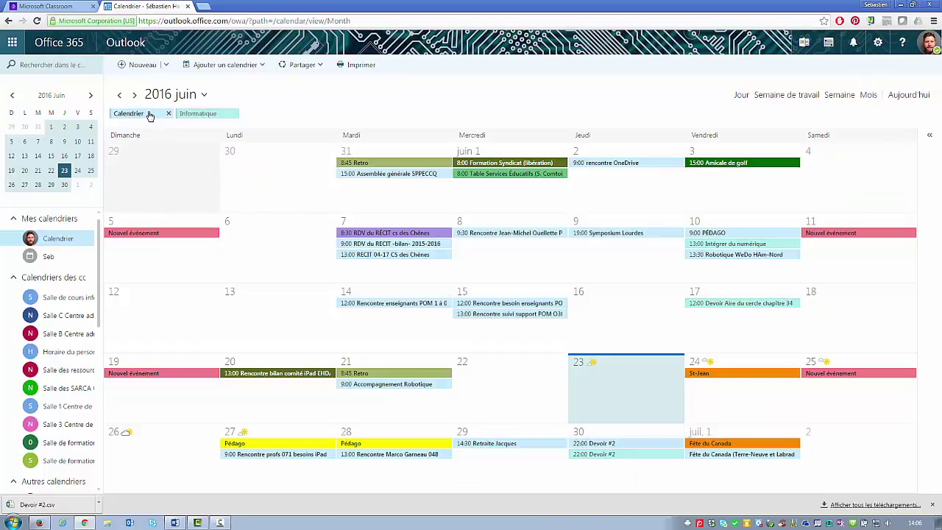
- Hide the personal calendar so only the Informatique calendar is displayed, and return to Microsoft Classroom
{"action": "left_click", "coordinate": [168, 115]}
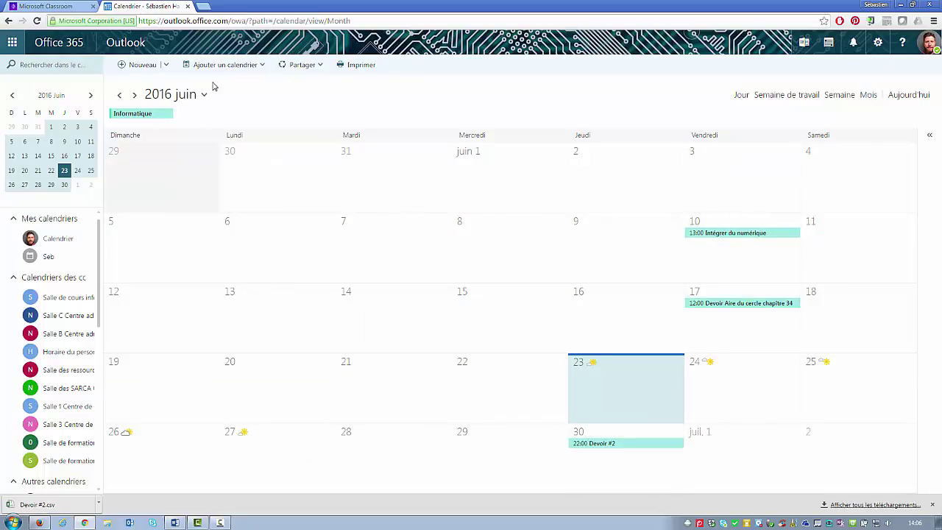
{"action": "left_click", "coordinate": [38, 6]}
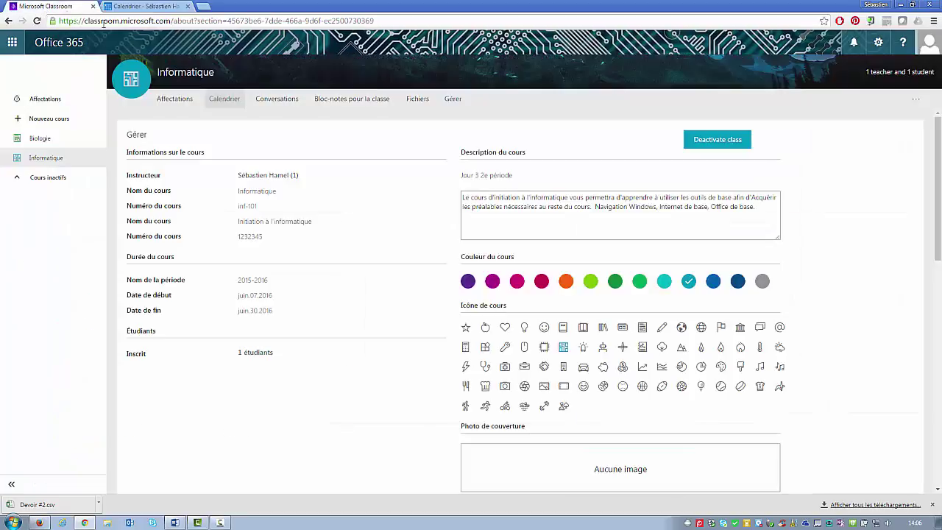
- View the Informatique group conversations in Outlook, return to Microsoft Classroom and open the course's class notebook page
{"action": "left_click", "coordinate": [271, 100]}
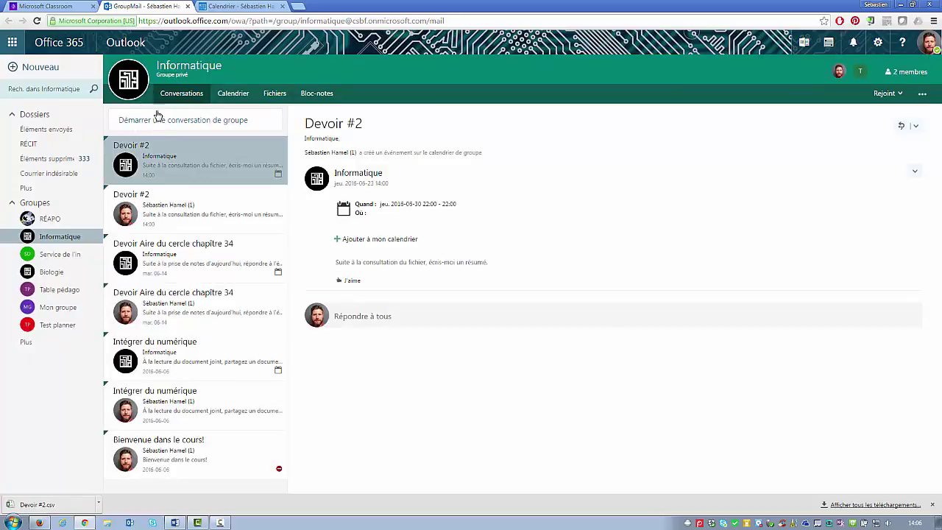
{"action": "left_click", "coordinate": [46, 5]}
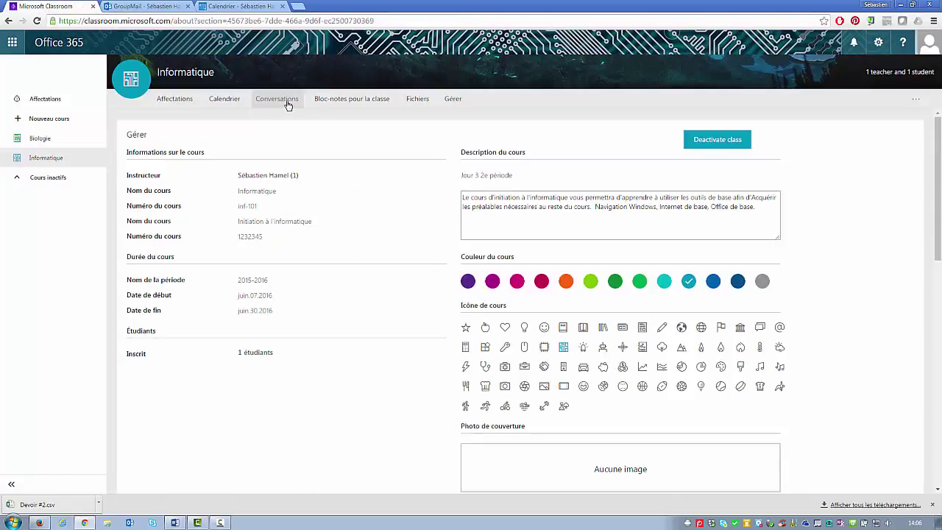
{"action": "left_click", "coordinate": [349, 103]}
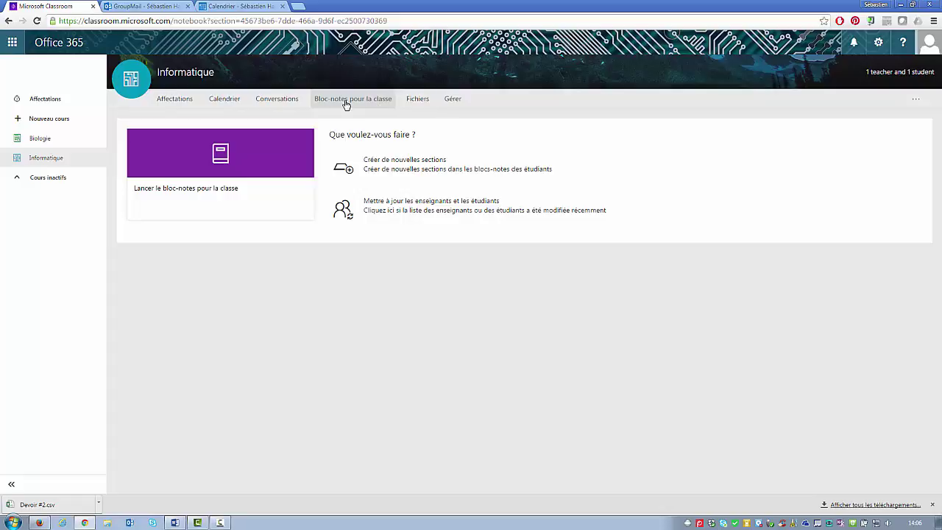
- Examine the Informatique course files in SharePoint, including the new-item options and the Assignments folder, and return to Microsoft Classroom
{"action": "left_click", "coordinate": [421, 102]}
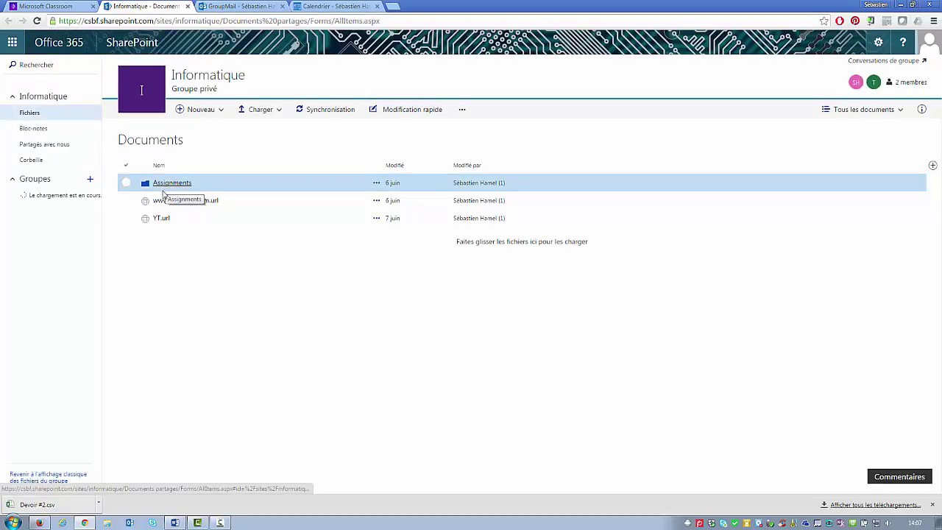
{"action": "left_click", "coordinate": [220, 110]}
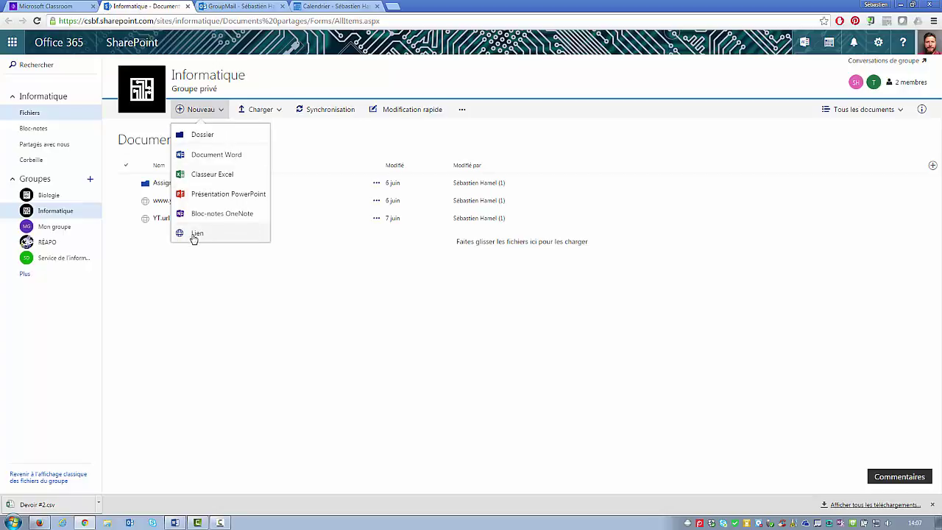
{"action": "left_click", "coordinate": [194, 289]}
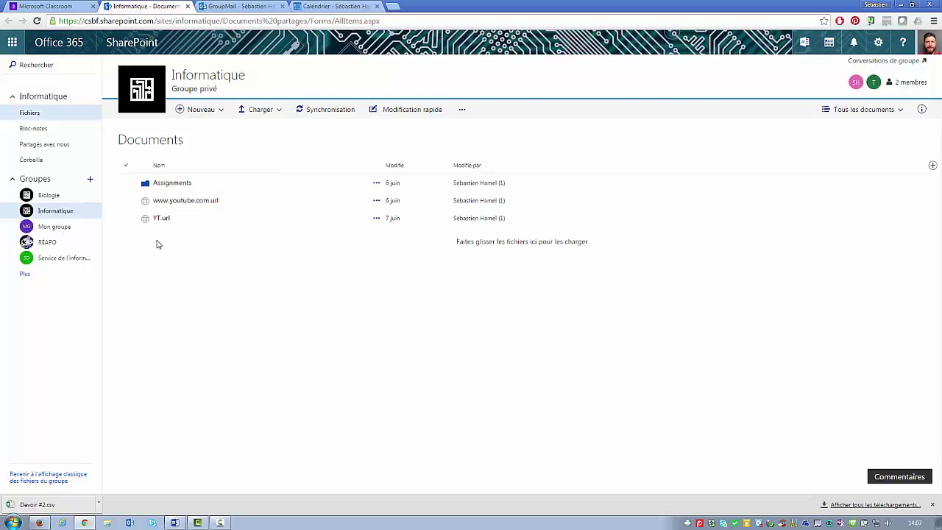
{"action": "left_click", "coordinate": [168, 184]}
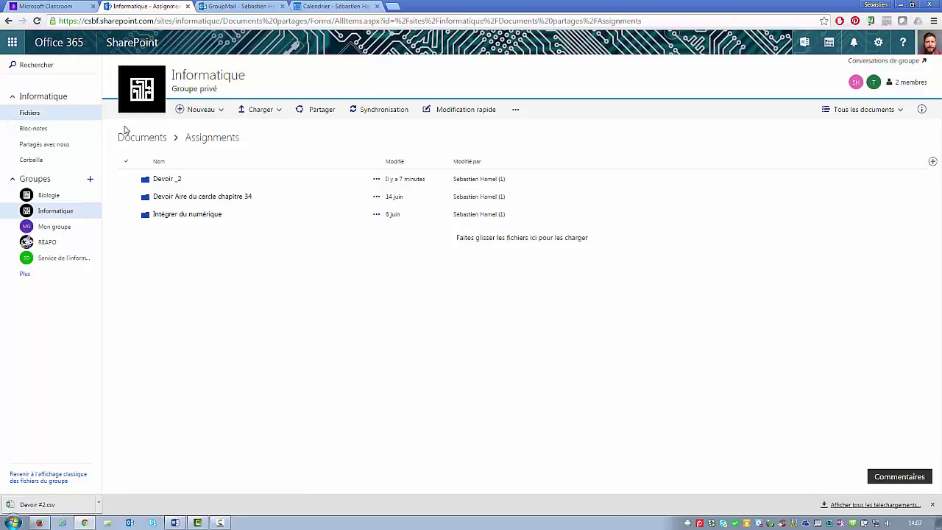
{"action": "left_click", "coordinate": [77, 6]}
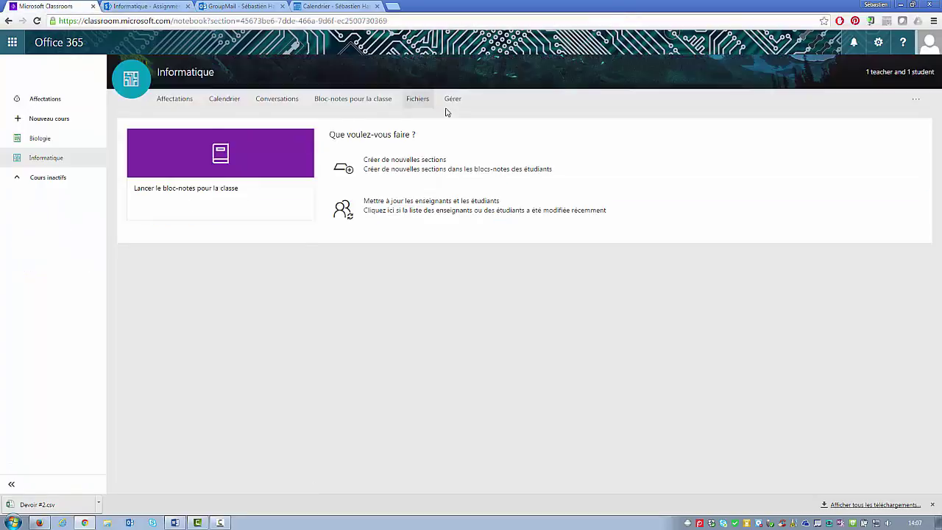